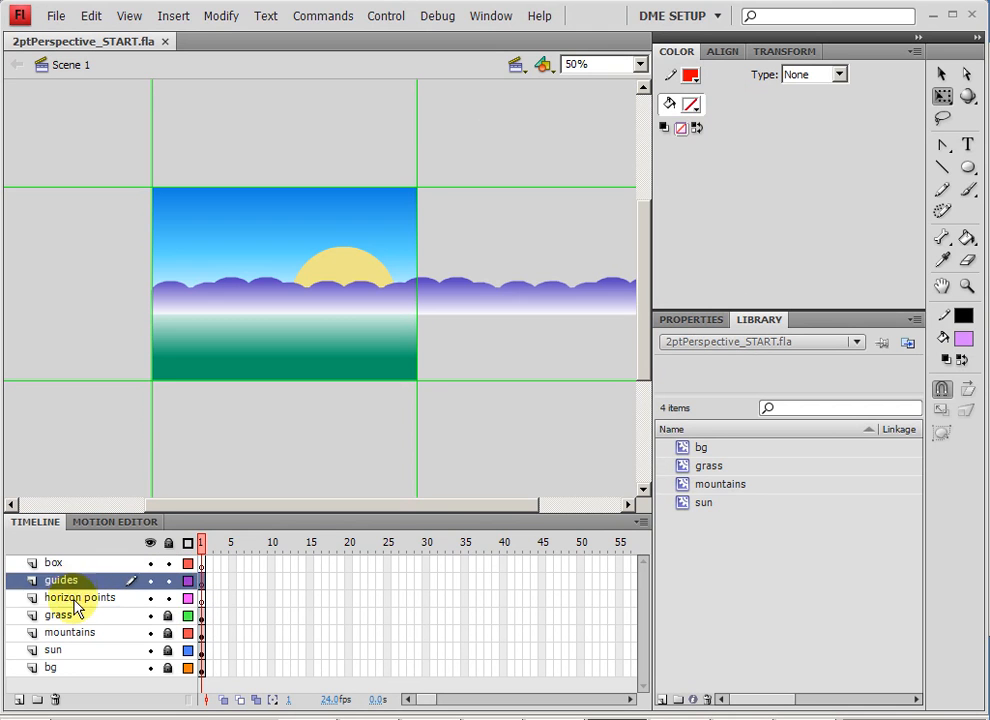
- Draw a straight horizontal line along the horizon on the horizon points layer, extending past both sides of the stage
click(76, 601)
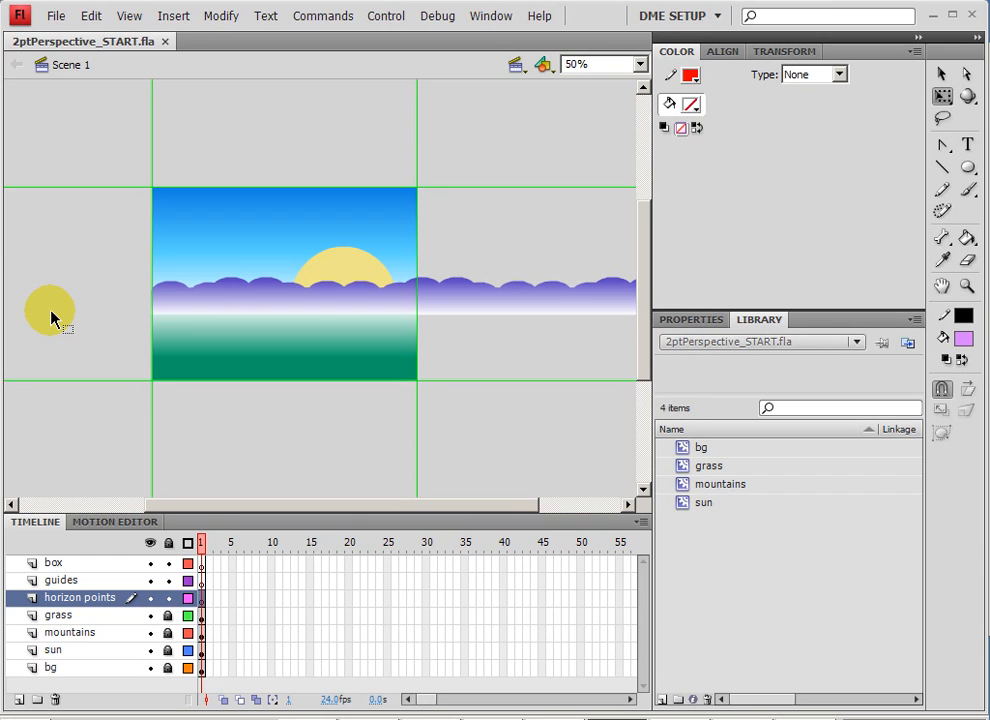
click(54, 565)
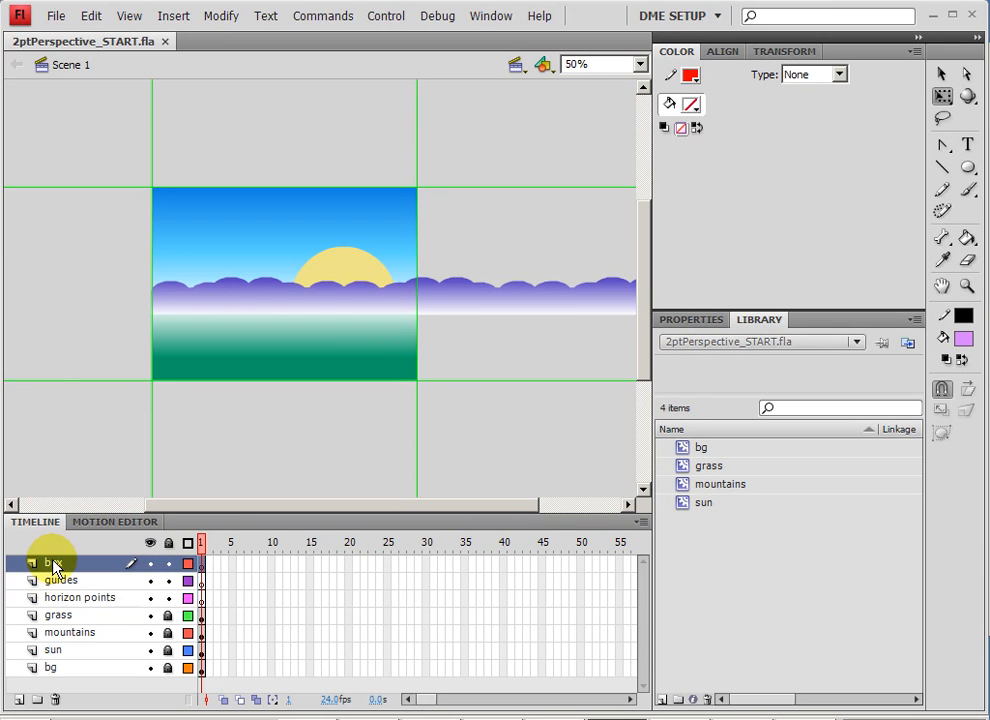
click(944, 169)
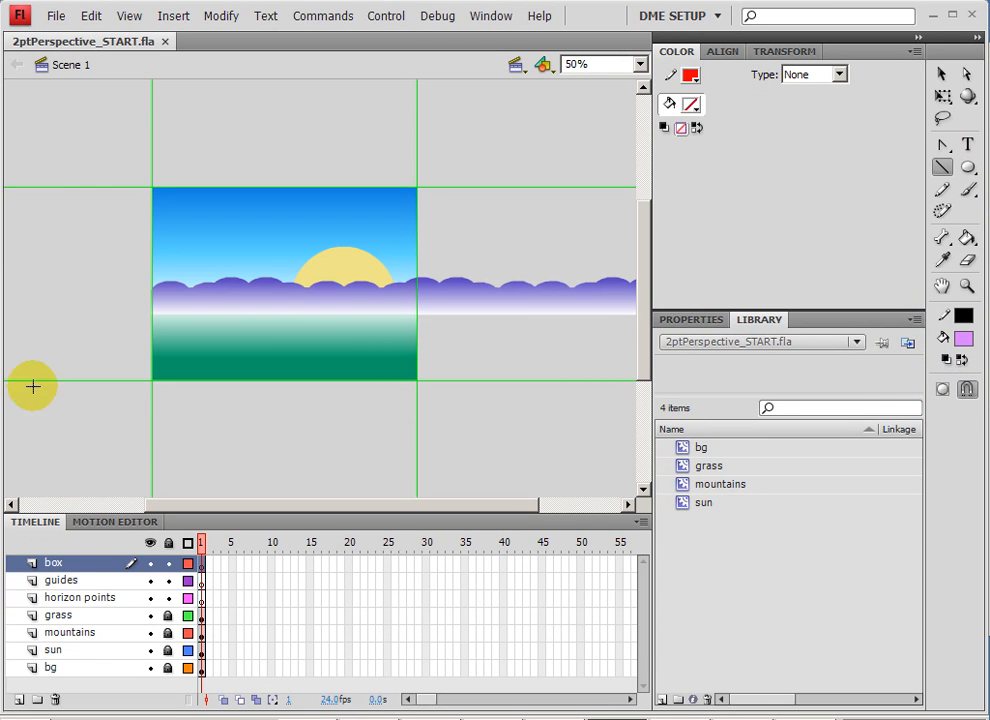
click(78, 598)
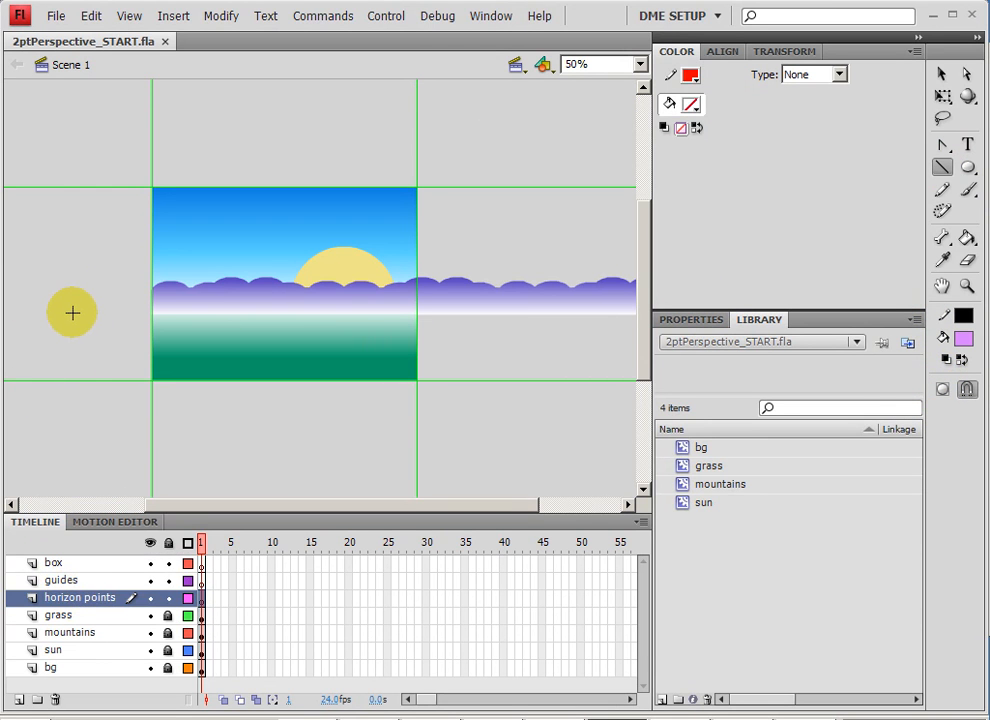
drag(51, 313, 521, 314)
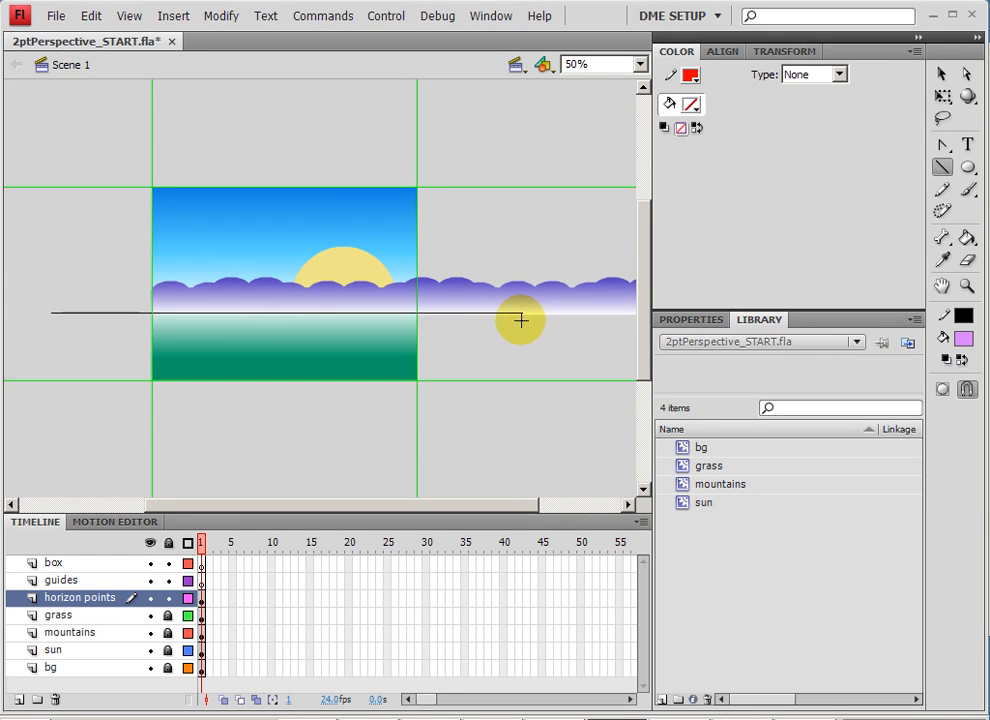
- Nudge the horizontal line down onto the top edge of the grass and set its stroke colour to red #FF0000
ctrl+click(486, 313)
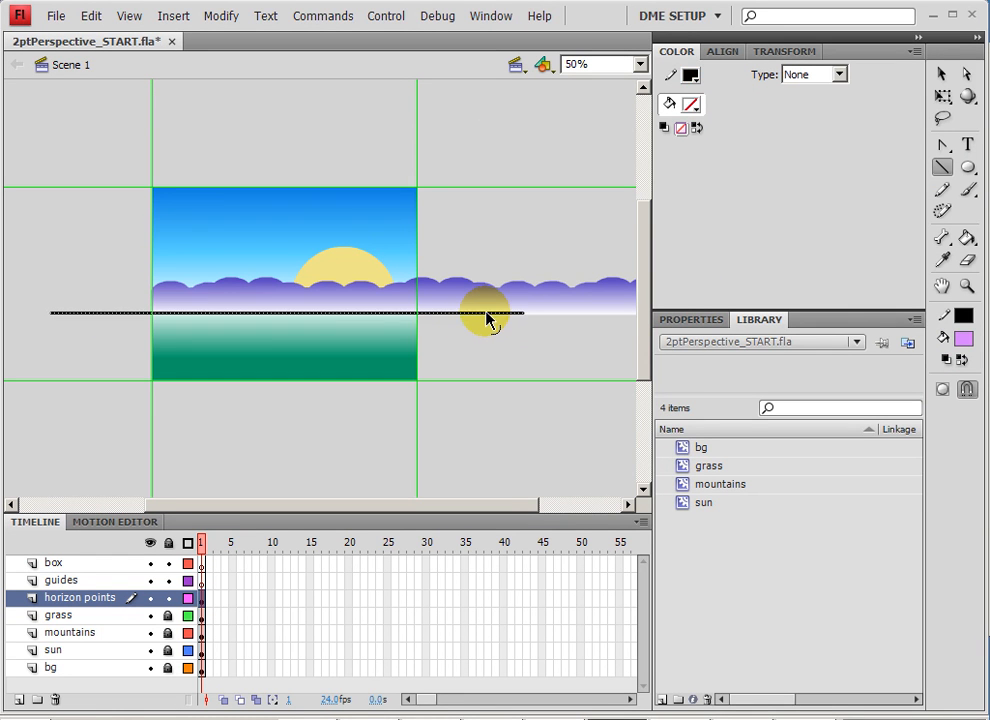
key(Down)
key(Down)
key(Down)
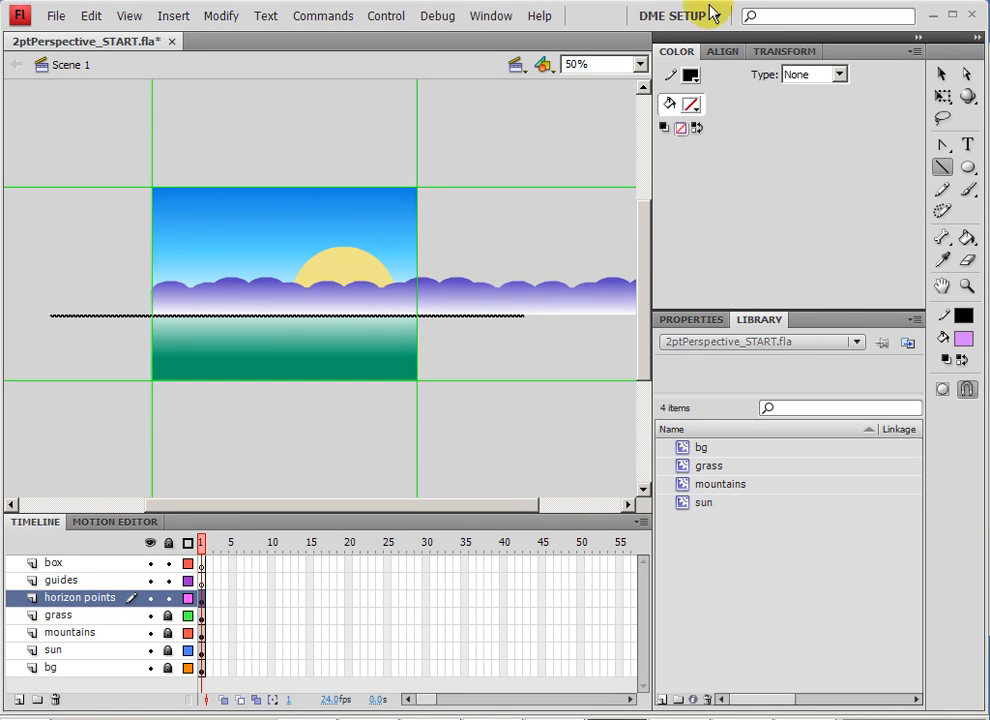
click(672, 75)
click(692, 79)
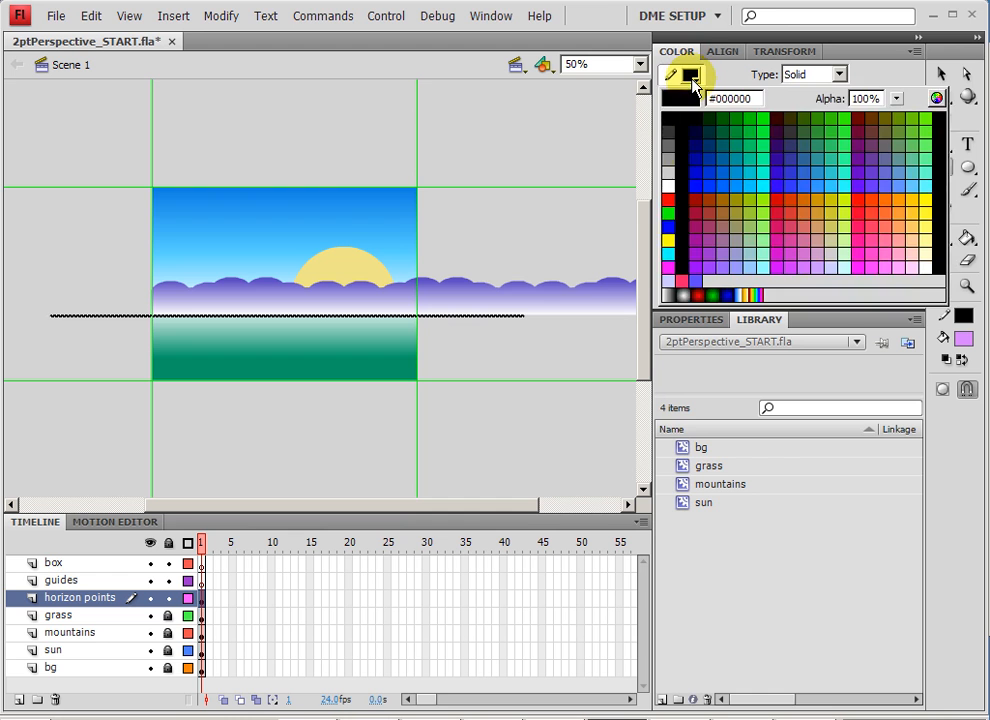
click(669, 201)
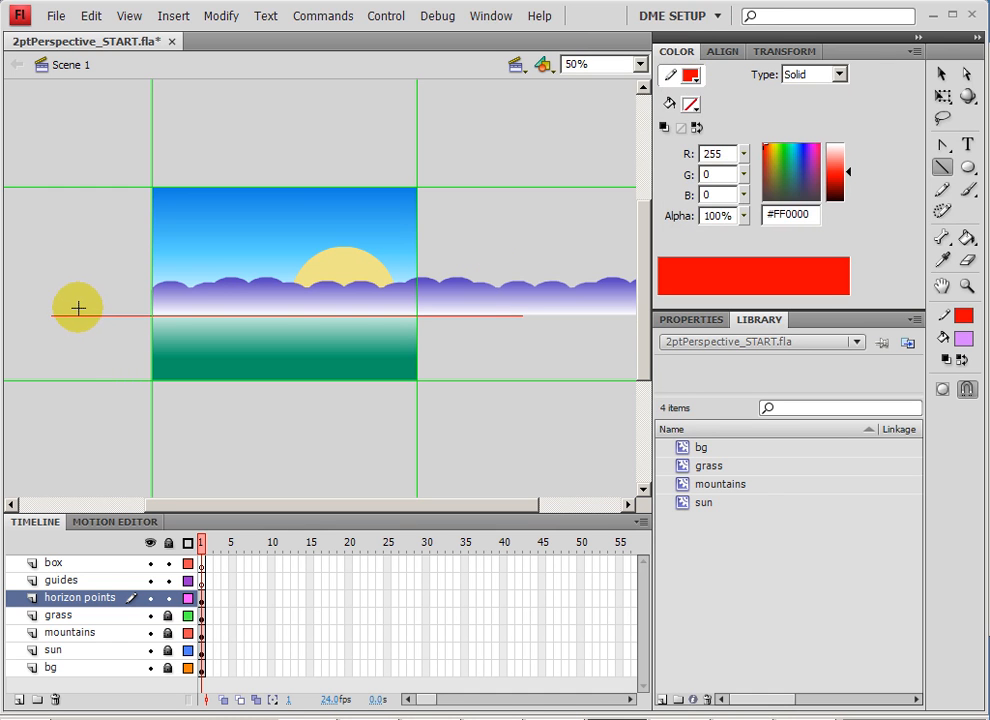
- Draw a short vertical tick across the horizon line near each end and delete the line segment between the ticks
drag(78, 302, 78, 326)
drag(491, 303, 491, 333)
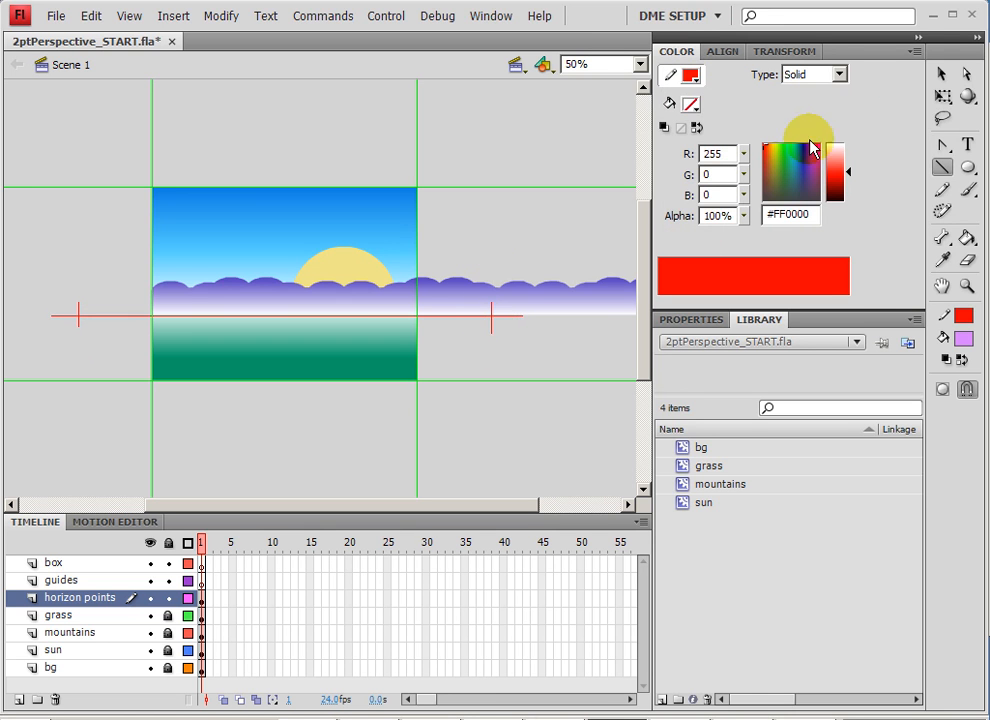
click(941, 73)
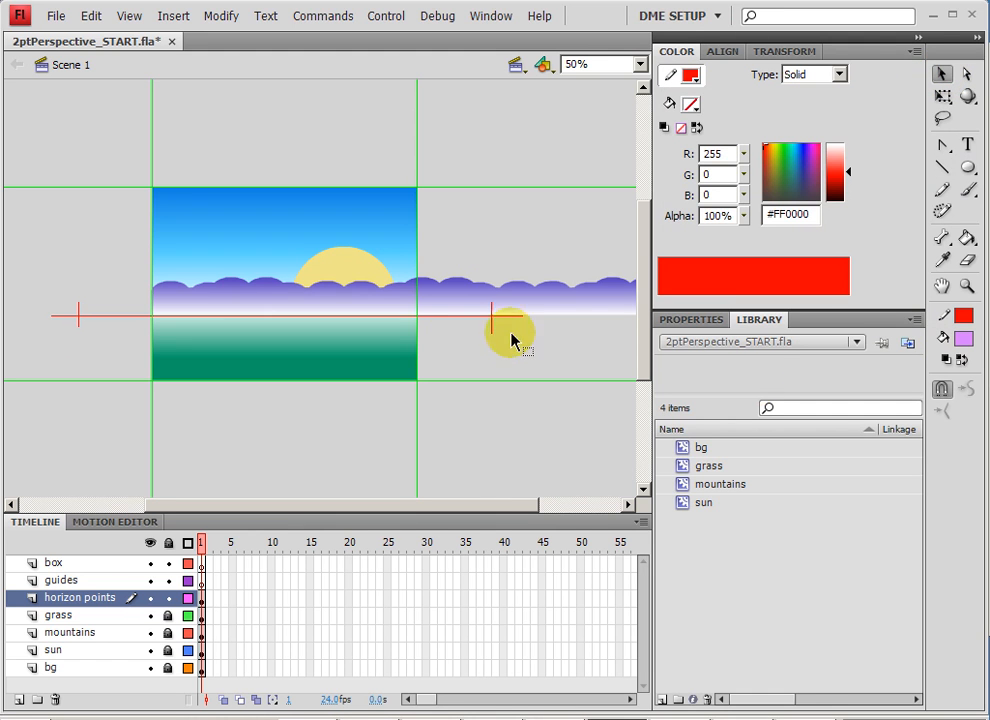
click(459, 317)
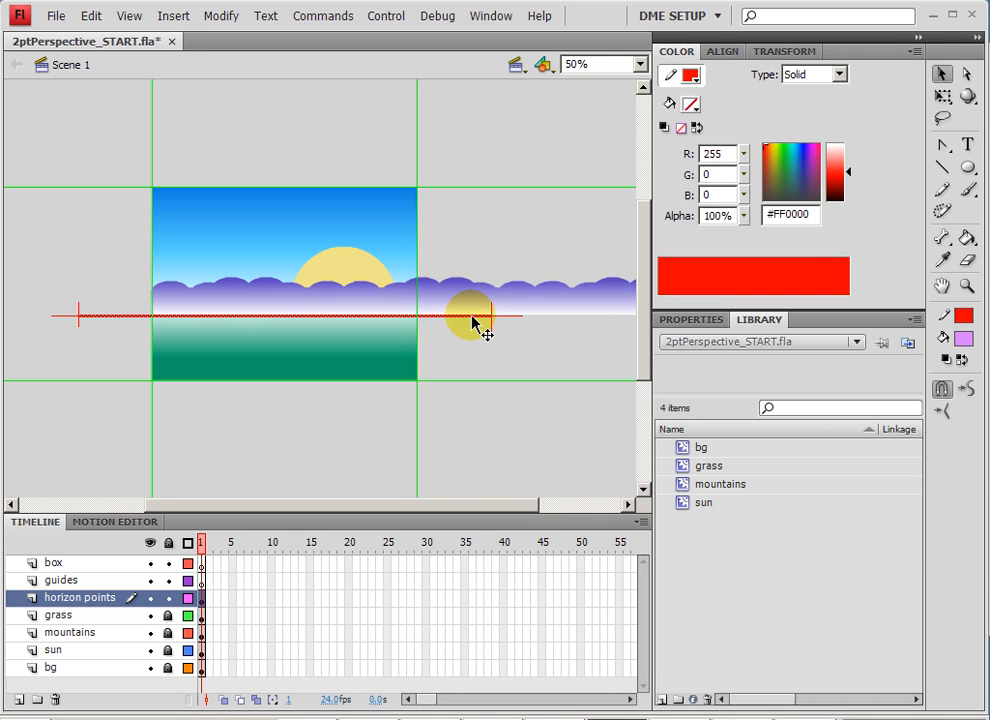
key(Delete)
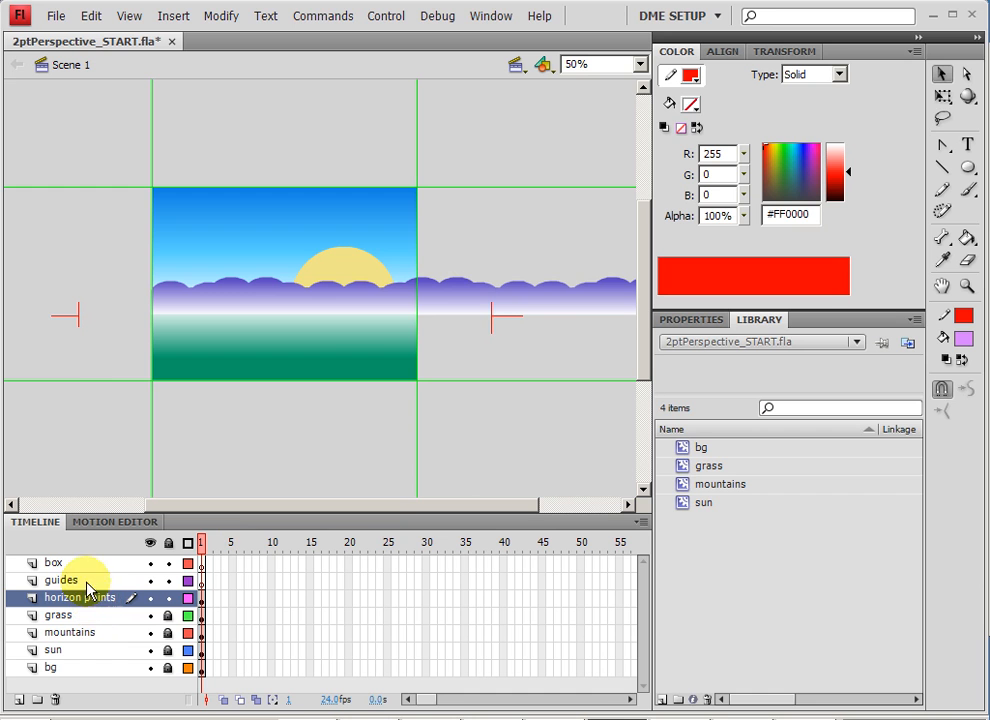
- Lock the horizon points layer and convert both the horizon points and guides layers to guide layers
drag(40, 287, 108, 348)
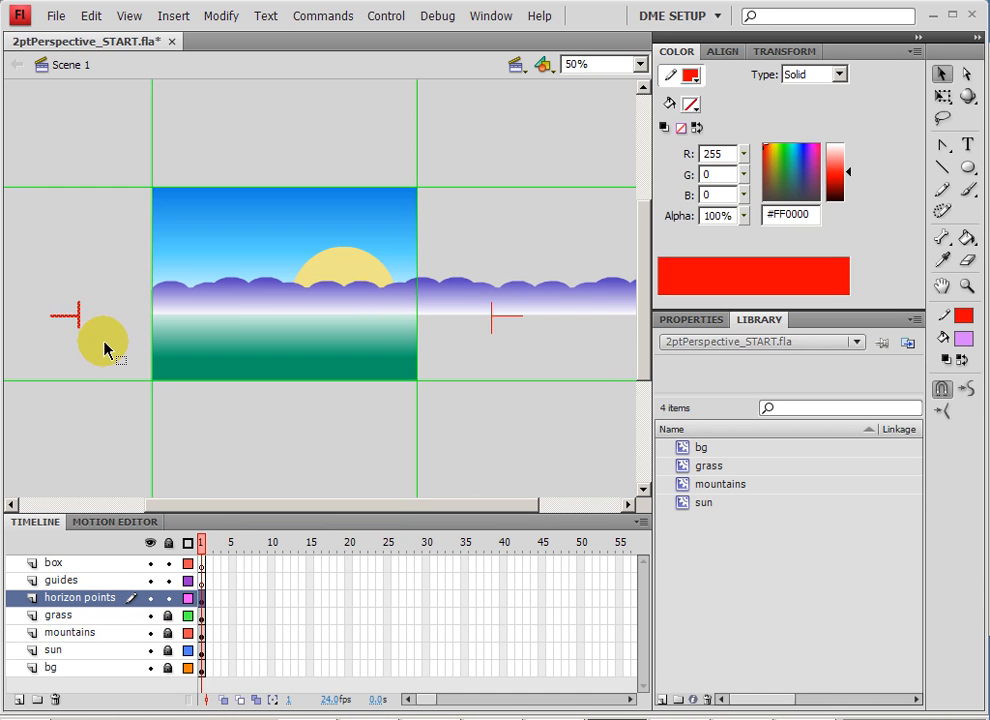
click(104, 348)
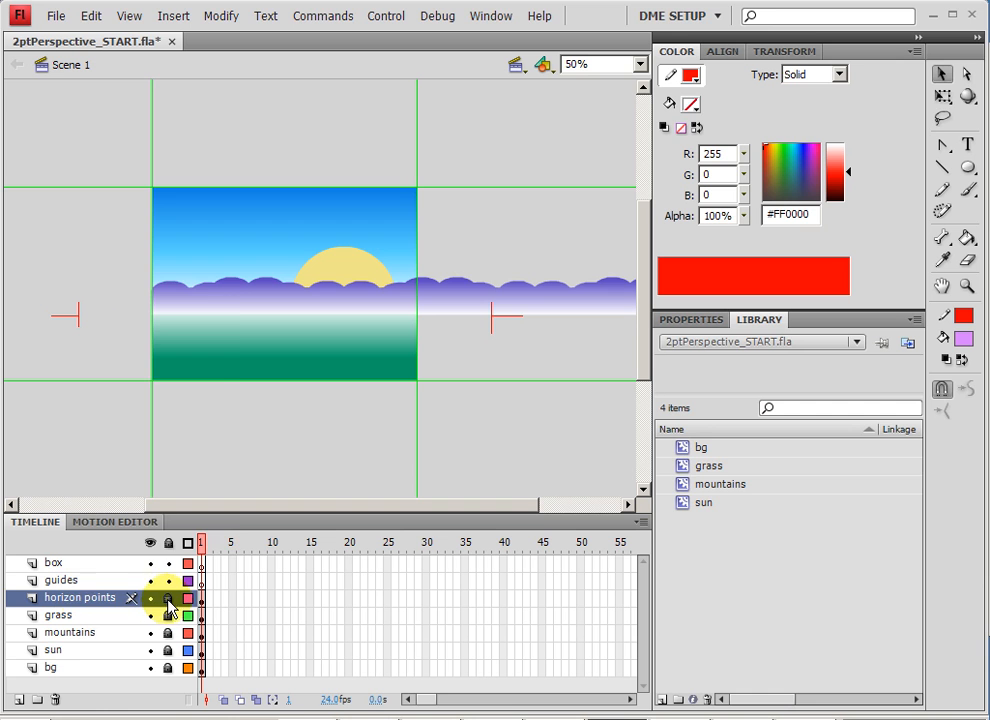
right_click(85, 607)
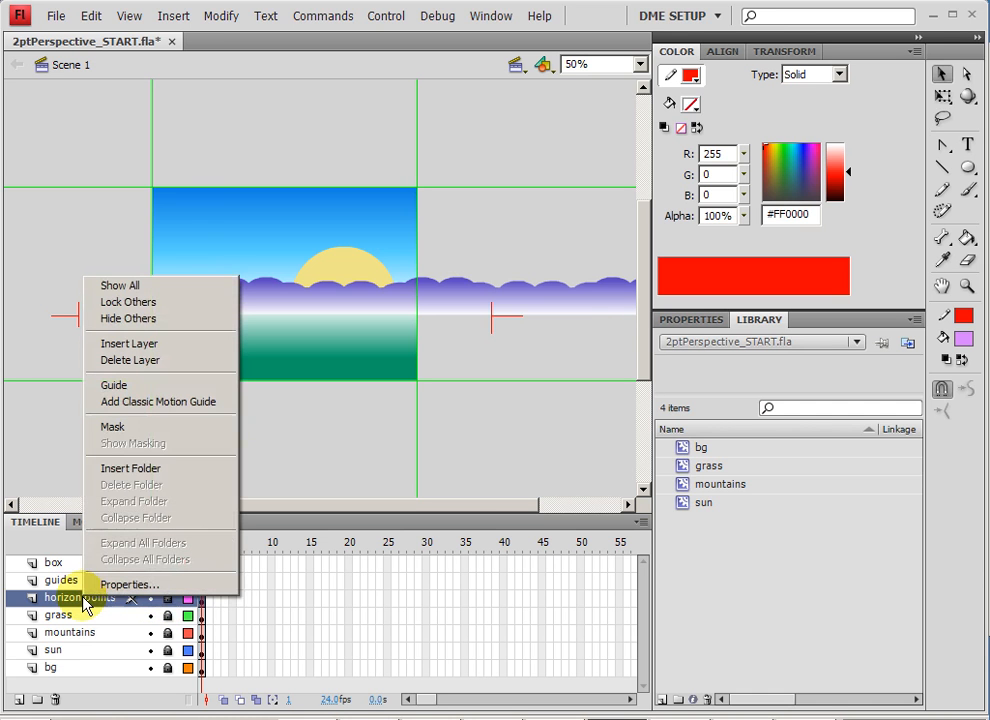
click(122, 390)
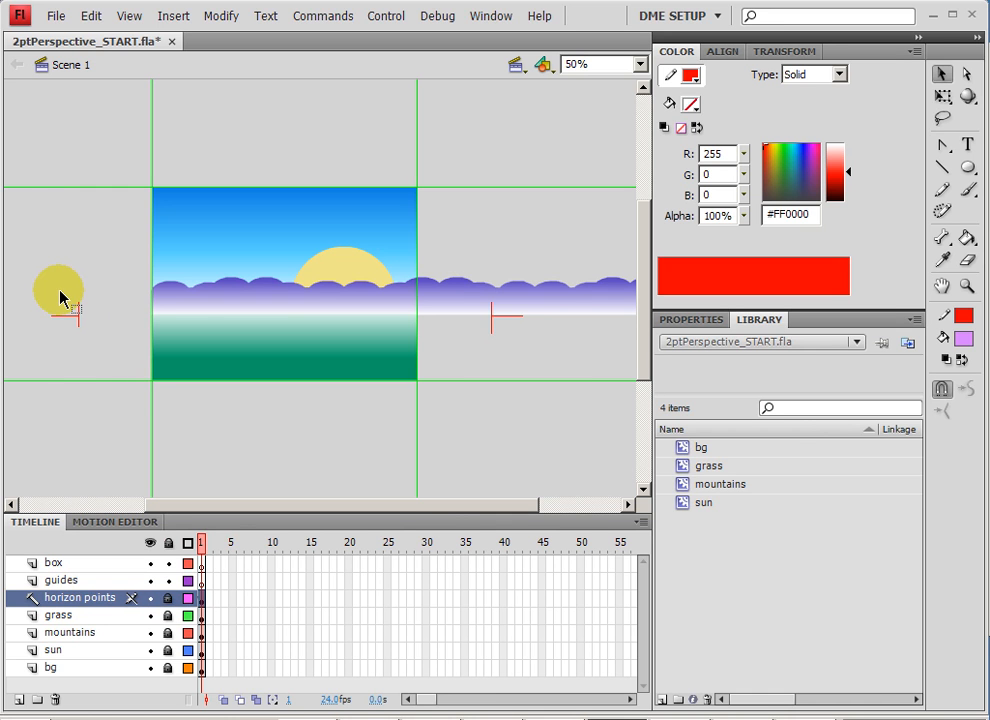
right_click(70, 588)
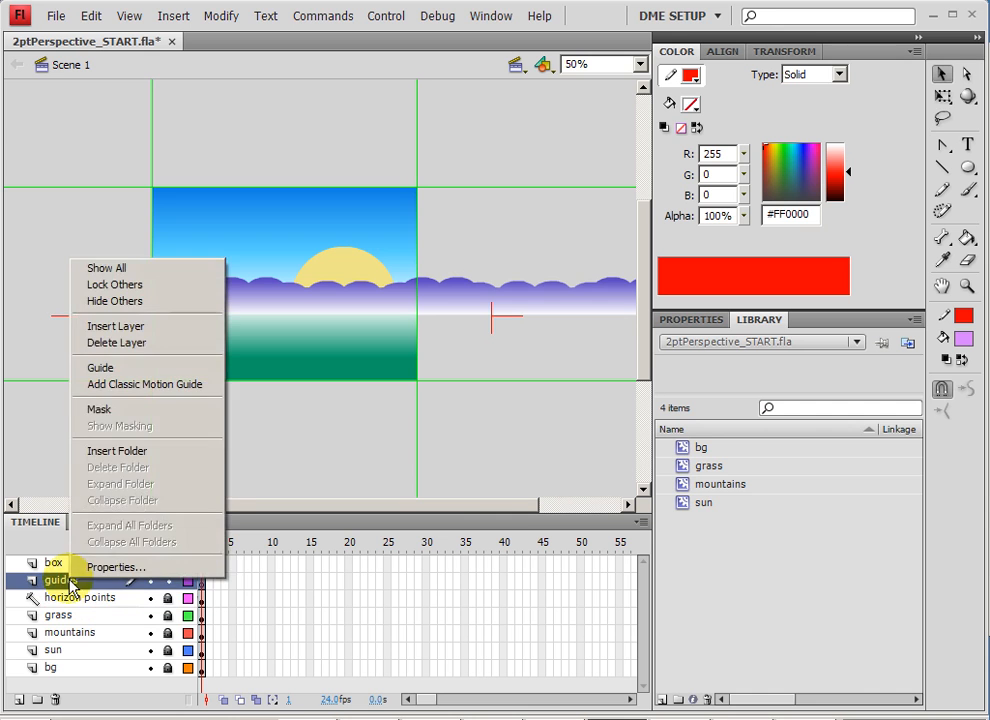
click(121, 372)
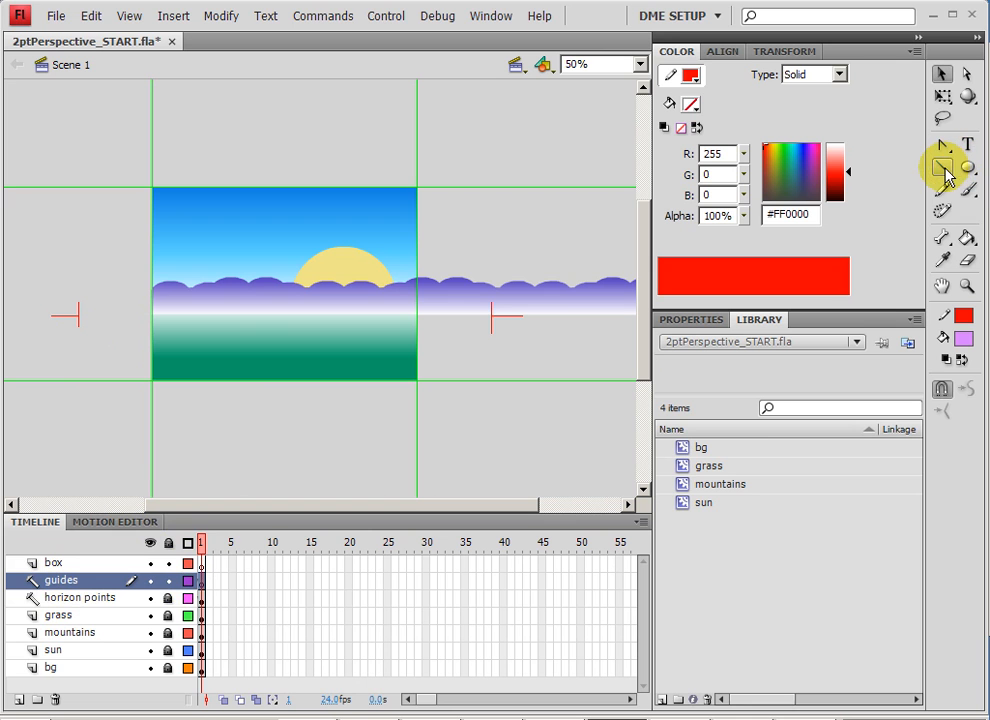
- With Object Drawing on, draw two red lines to each vanishing point on the guides layer and make the right-hand pair converge more shallowly
click(943, 170)
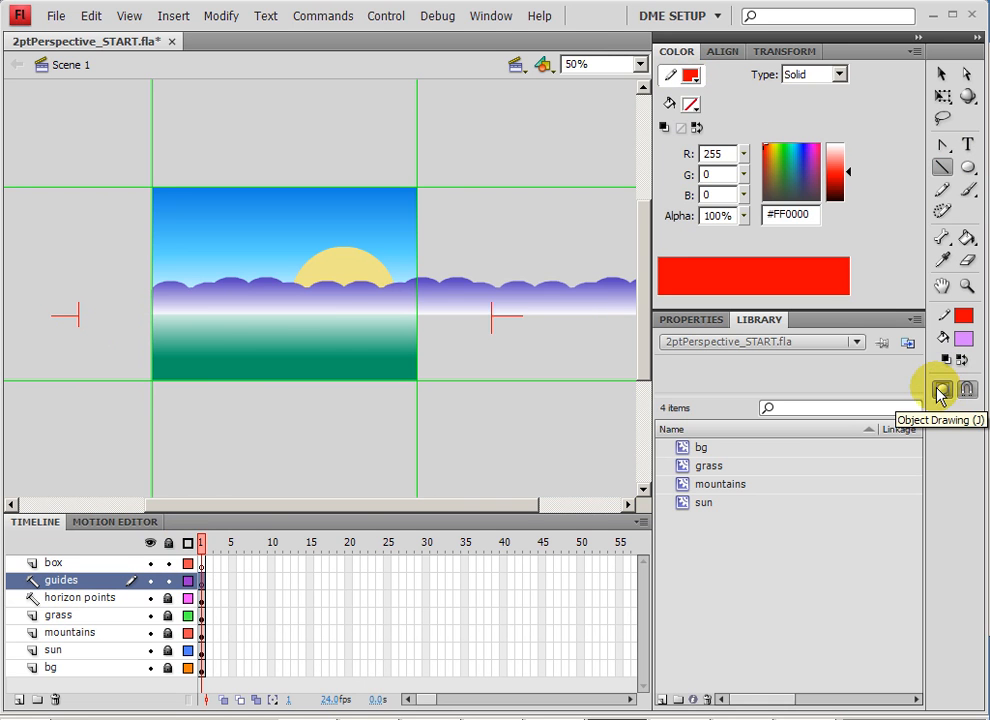
drag(317, 263, 74, 316)
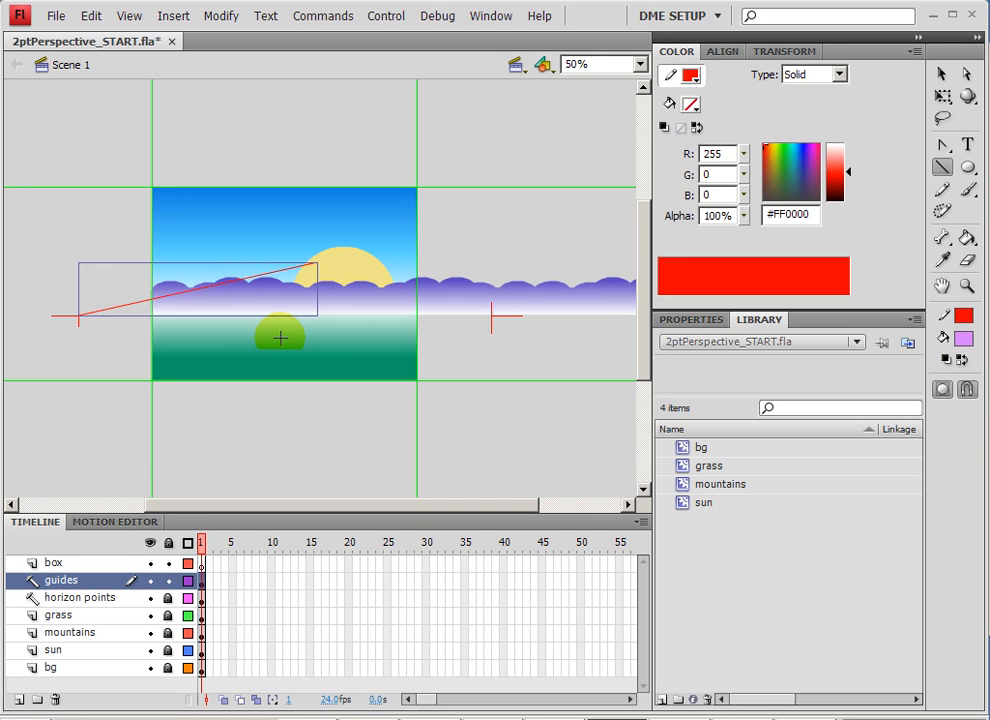
drag(320, 365, 78, 316)
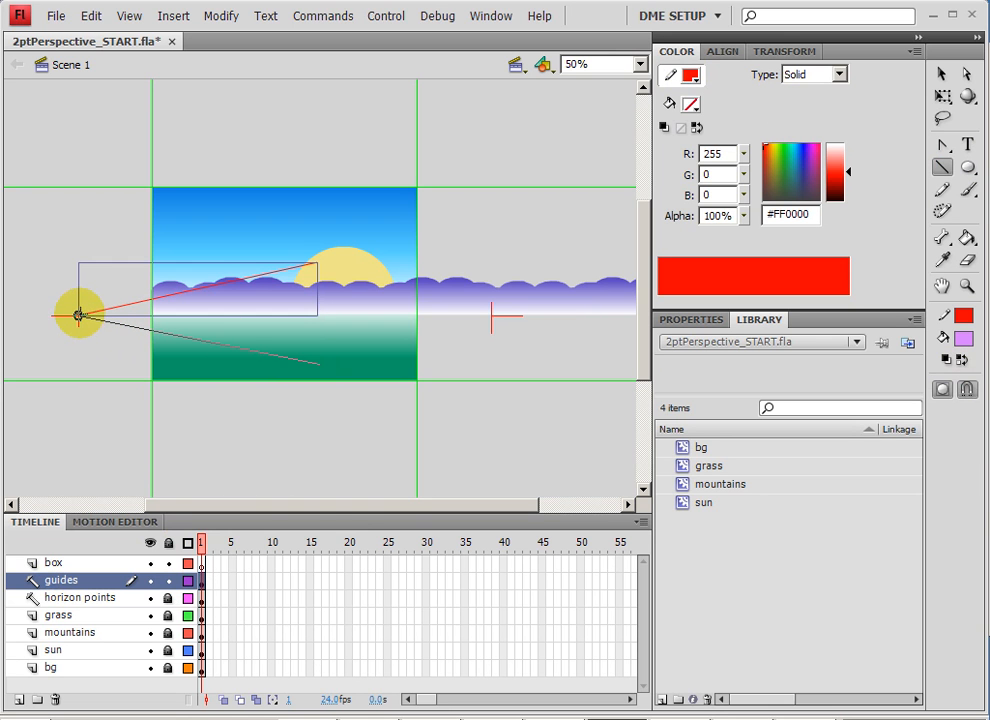
drag(220, 258, 491, 316)
drag(196, 360, 491, 316)
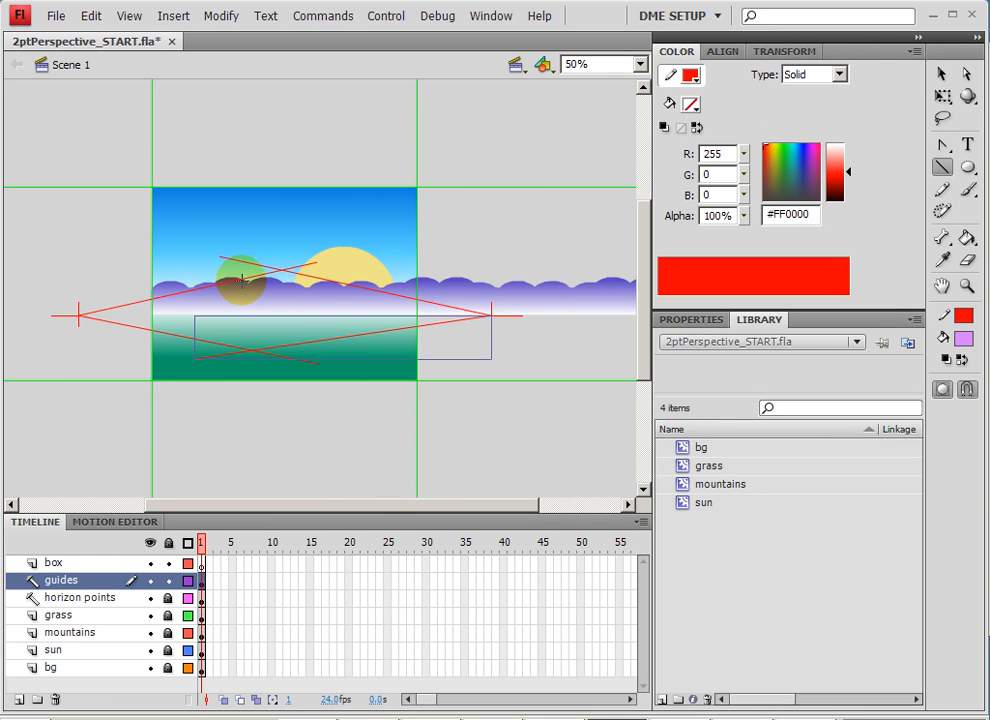
click(942, 78)
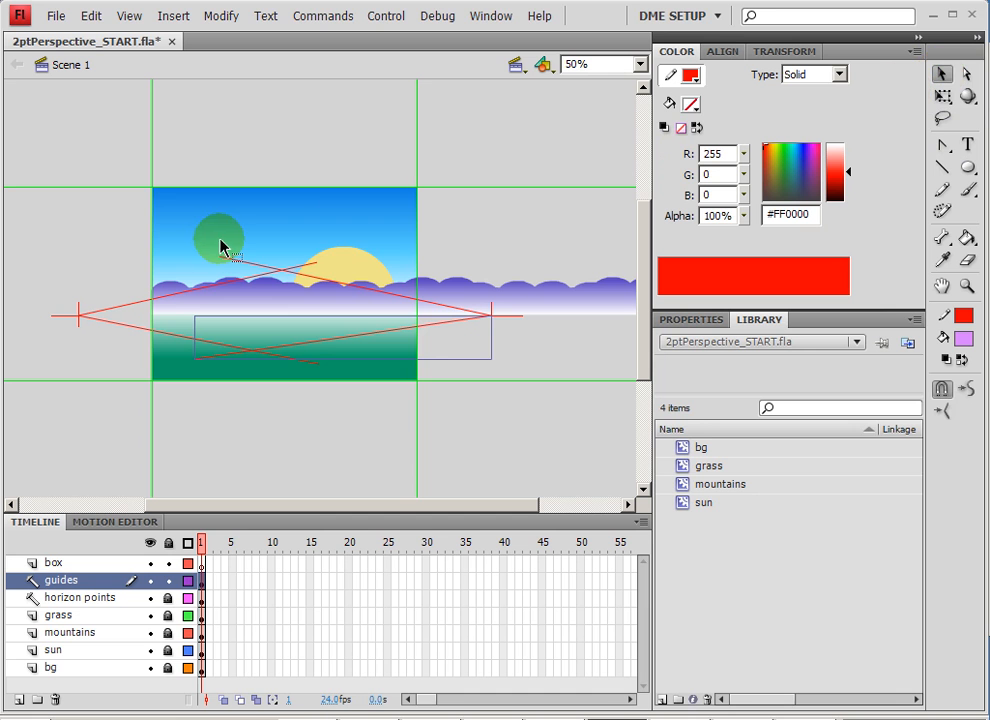
drag(206, 245, 190, 357)
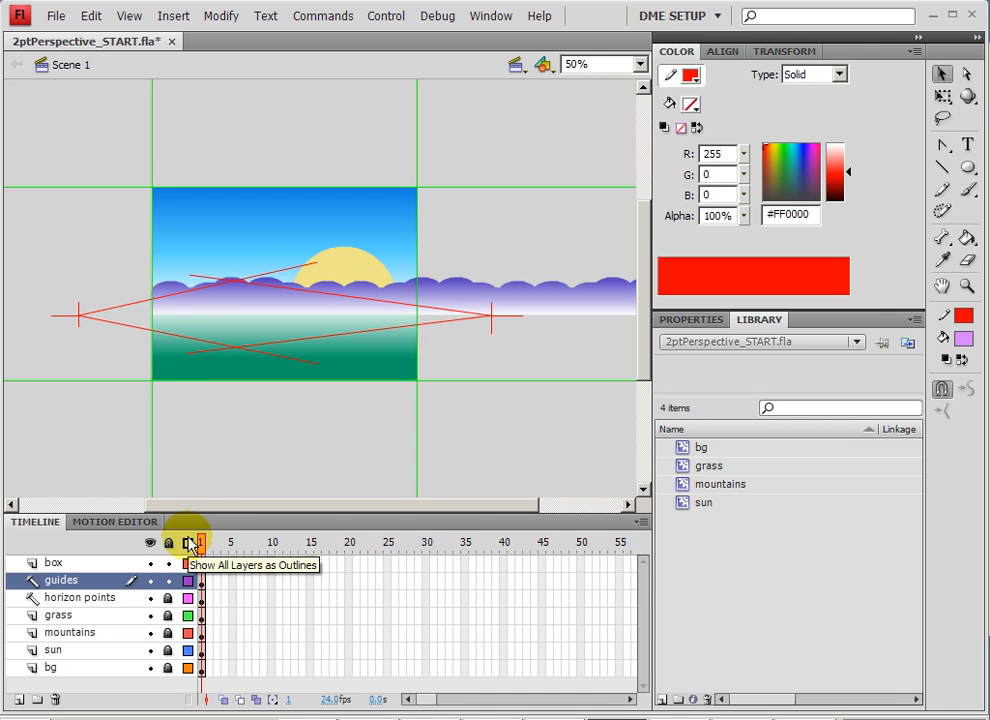
- Draw three vertical red lines across the converging guides for the box's front corner and its two side edges
key(ctrl+1)
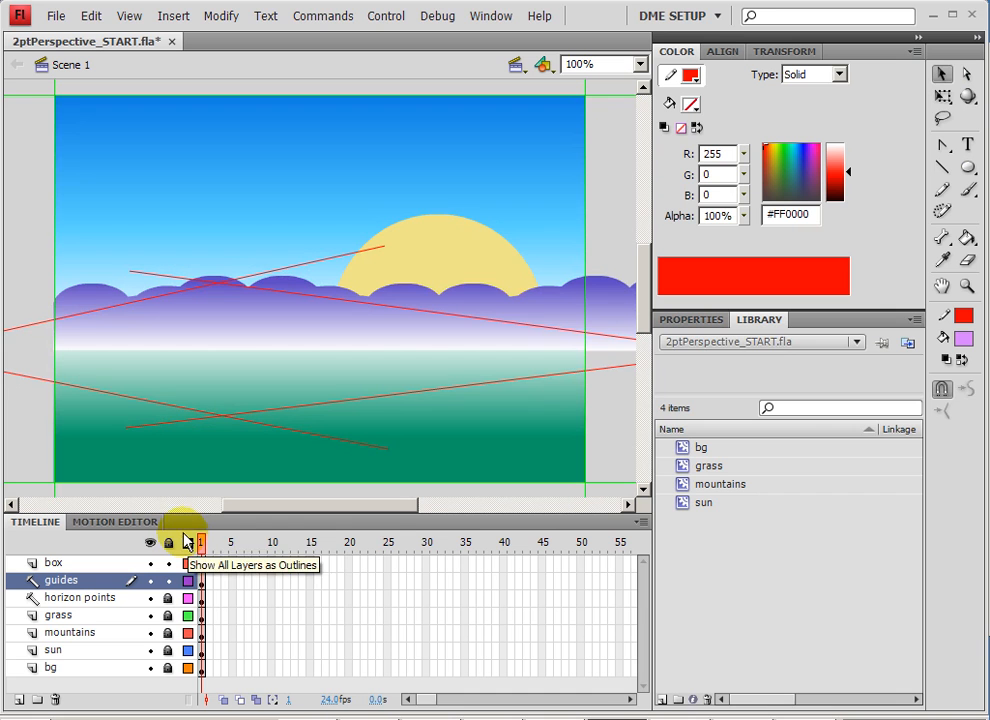
click(941, 169)
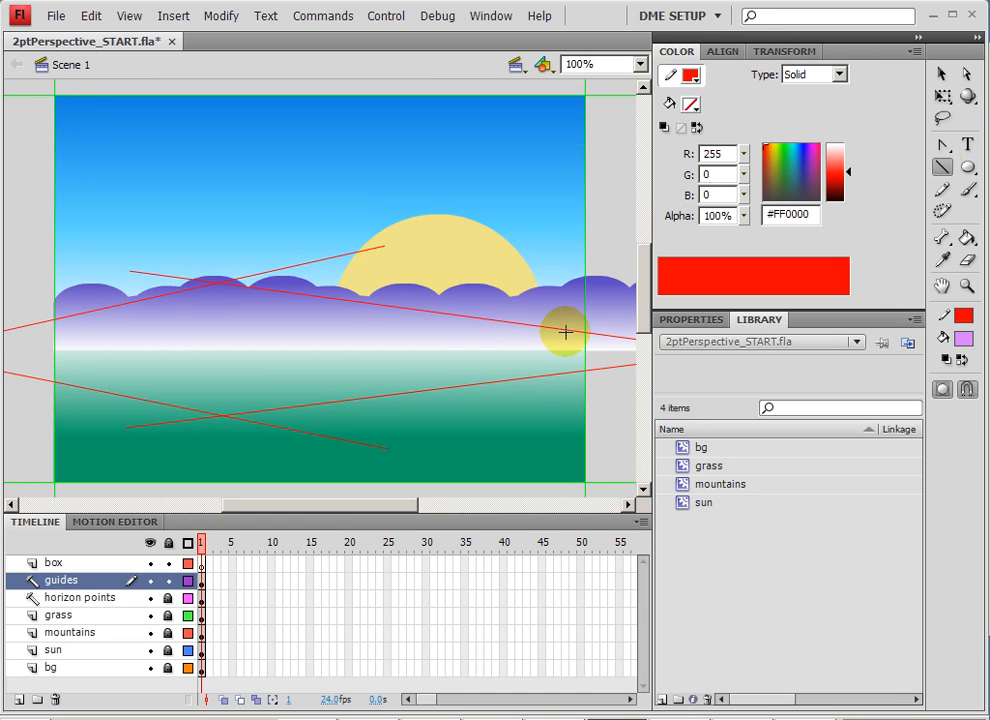
drag(342, 238, 342, 440)
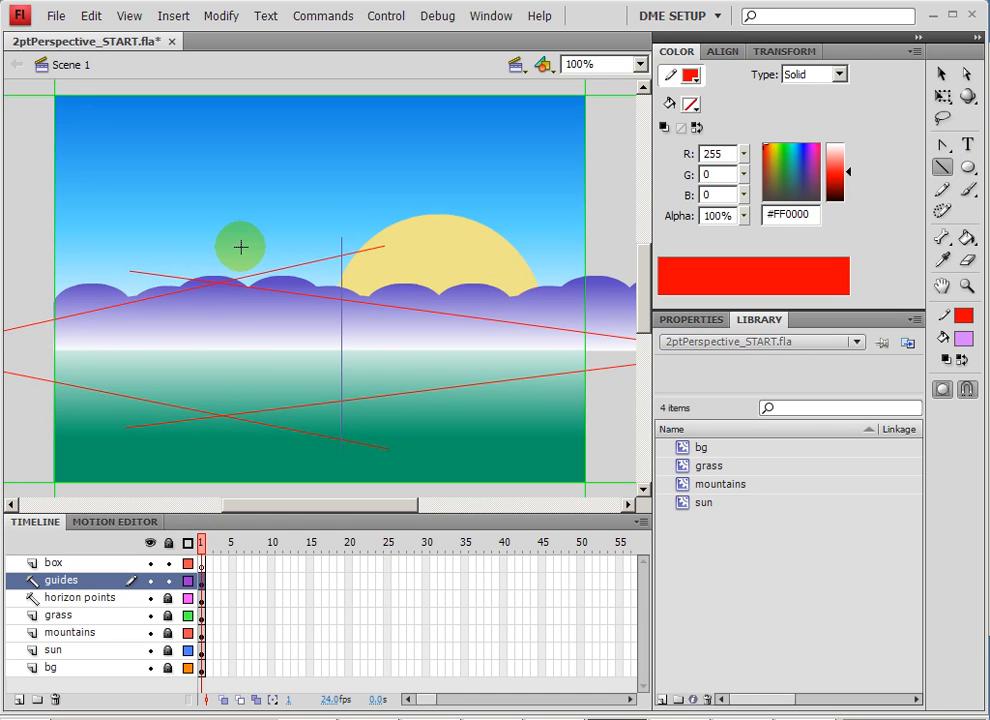
drag(240, 247, 240, 462)
drag(115, 227, 115, 434)
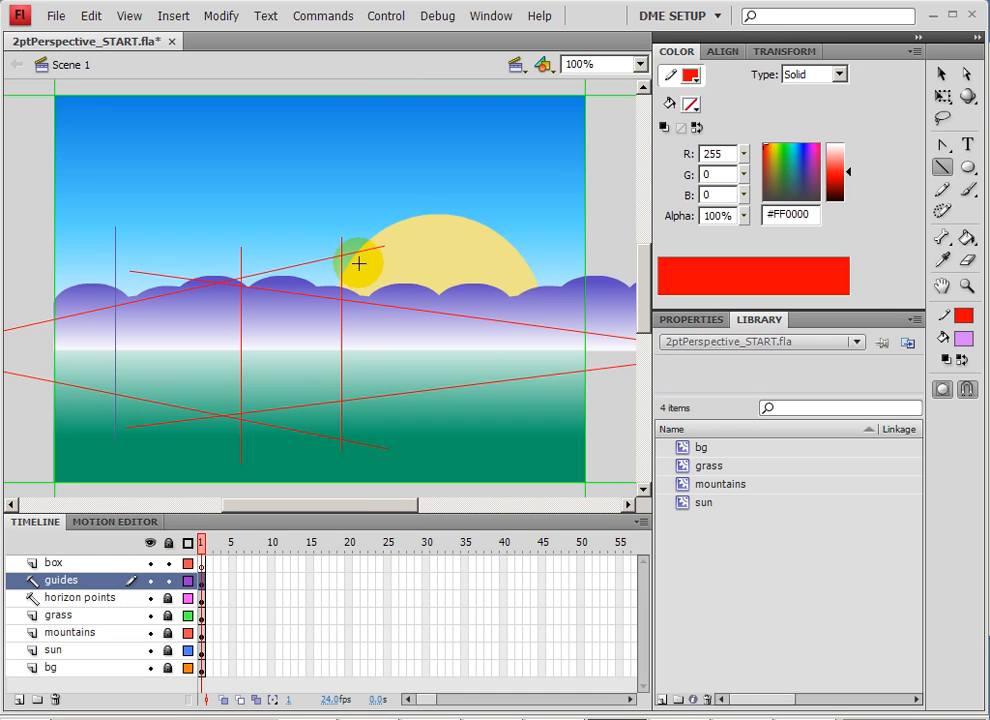
click(941, 74)
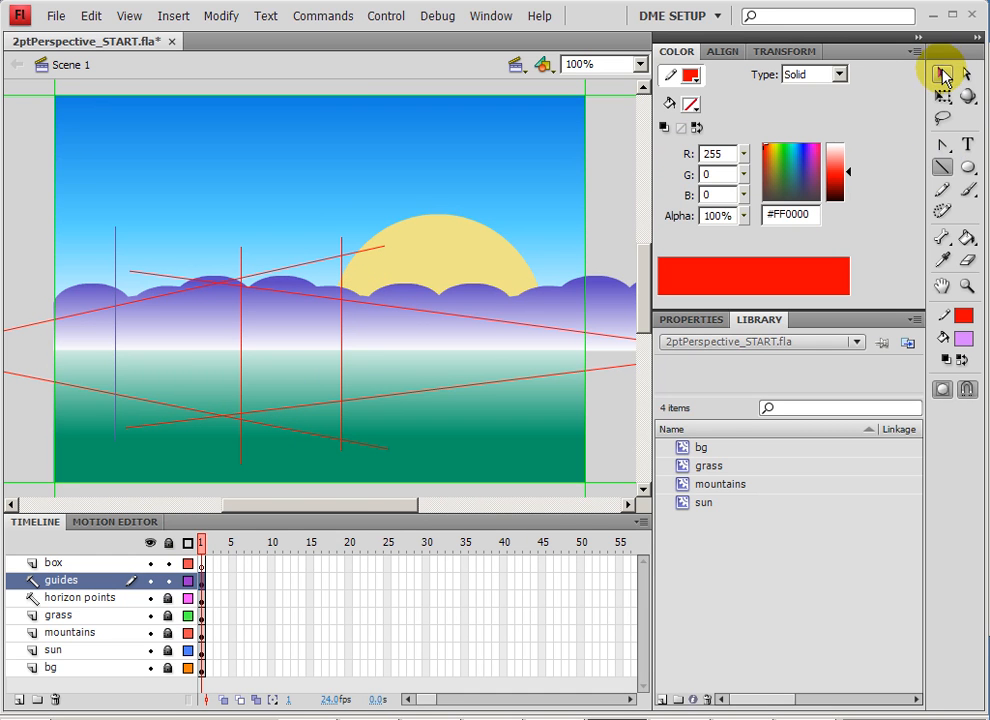
drag(337, 331, 145, 336)
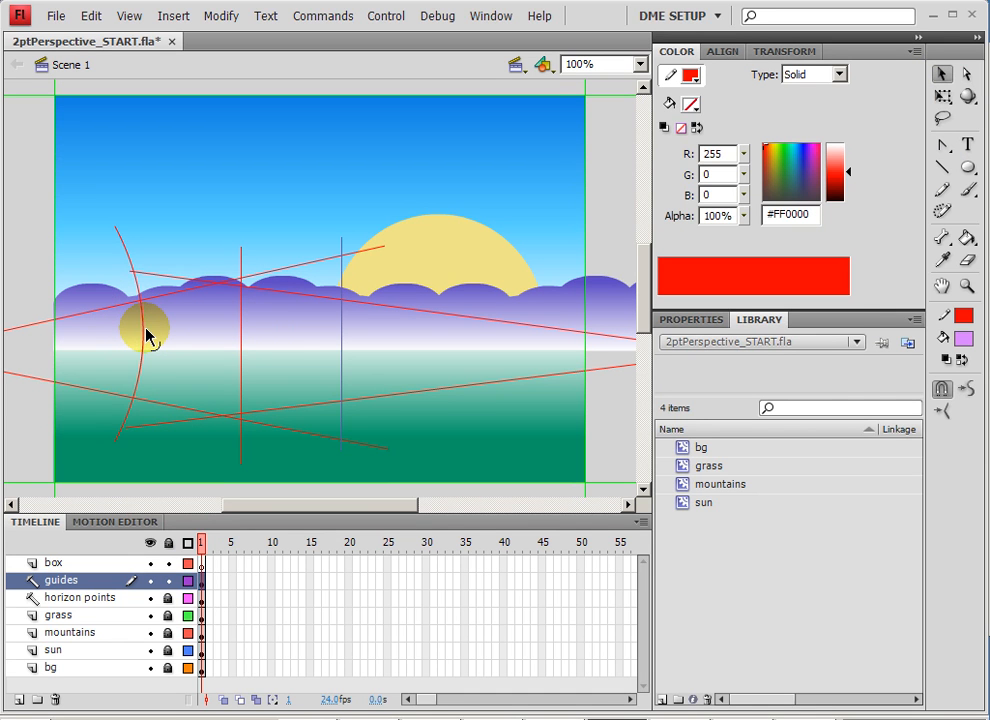
key(ctrl+z)
click(148, 336)
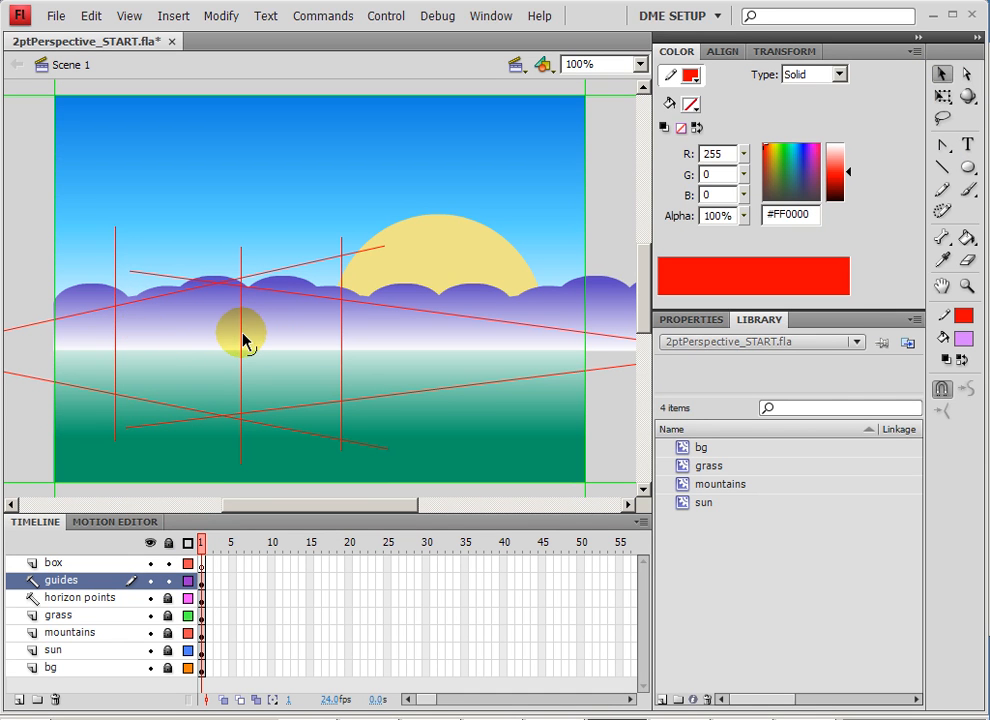
- Move the middle vertical line slightly right and bring the two outer vertical lines slightly inward
click(242, 340)
drag(242, 340, 256, 338)
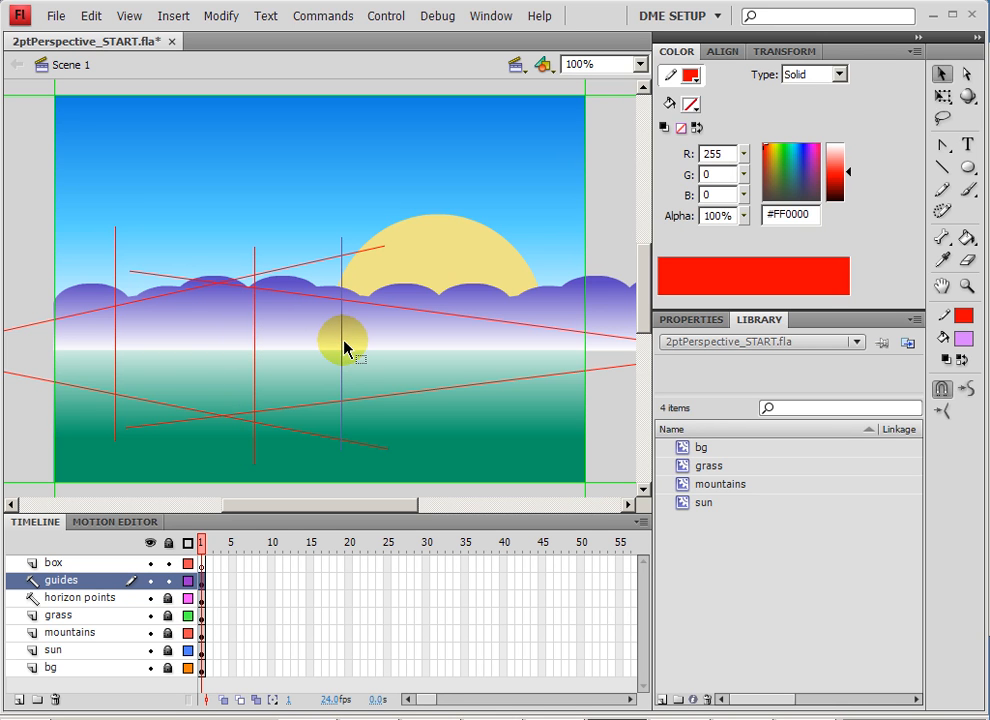
drag(342, 349, 333, 349)
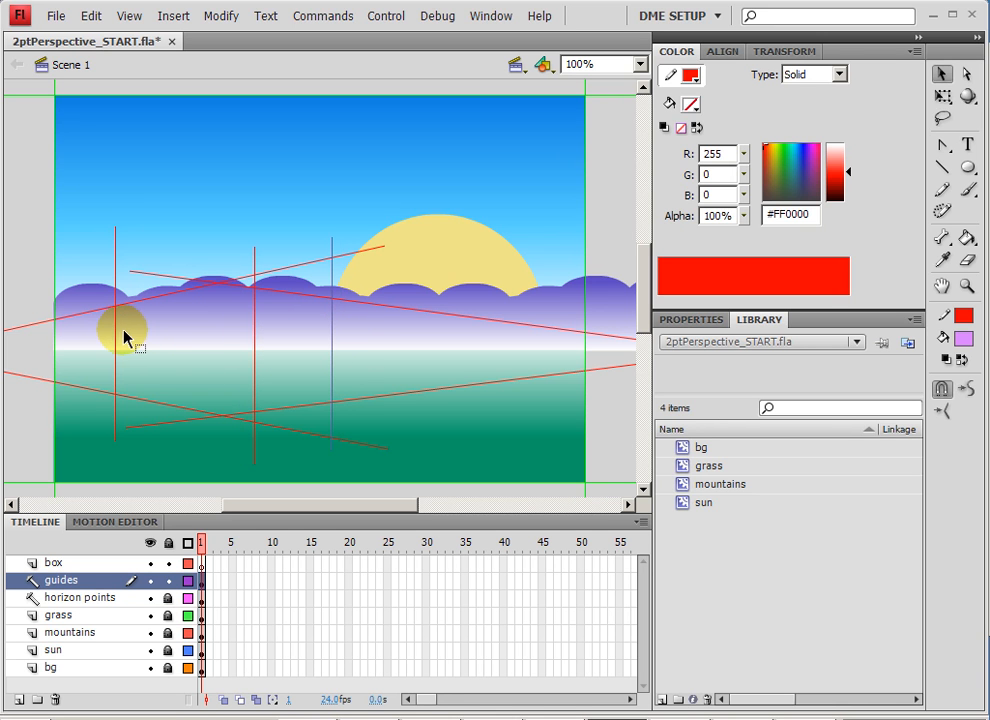
drag(116, 338, 130, 338)
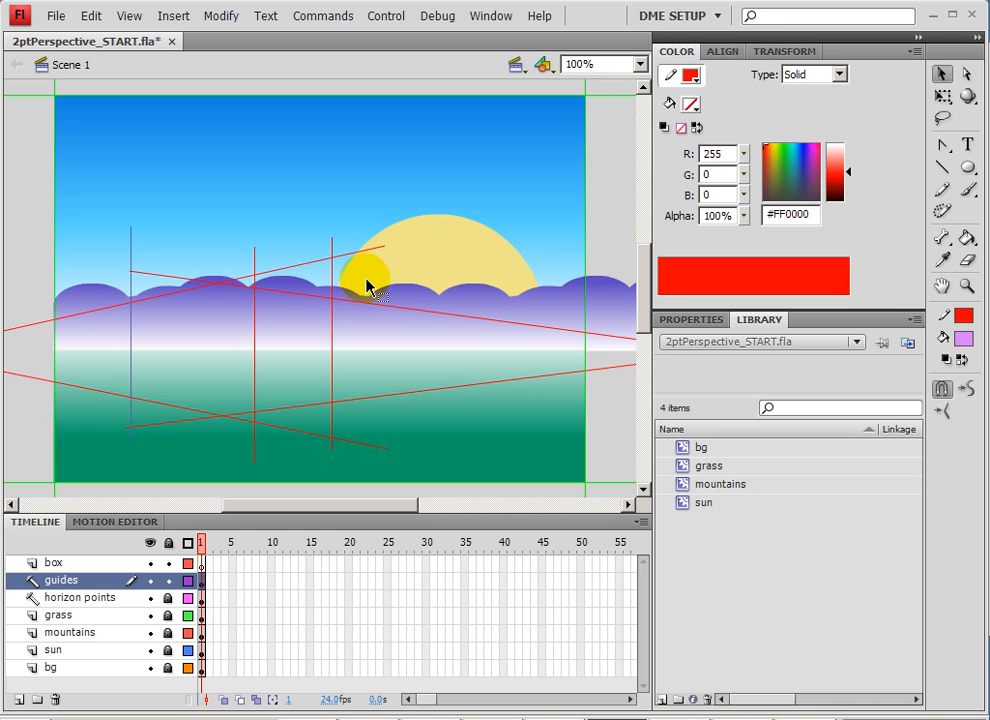
- Break apart the right-hand vertical line and the two lines converging on the right vanishing point
click(324, 306)
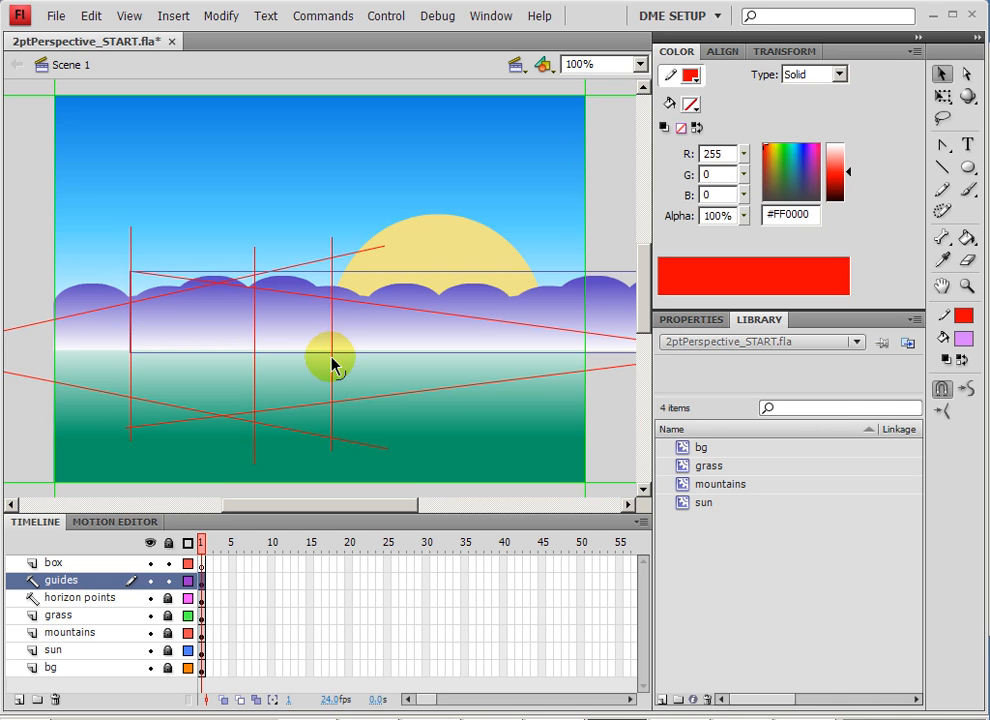
click(351, 404)
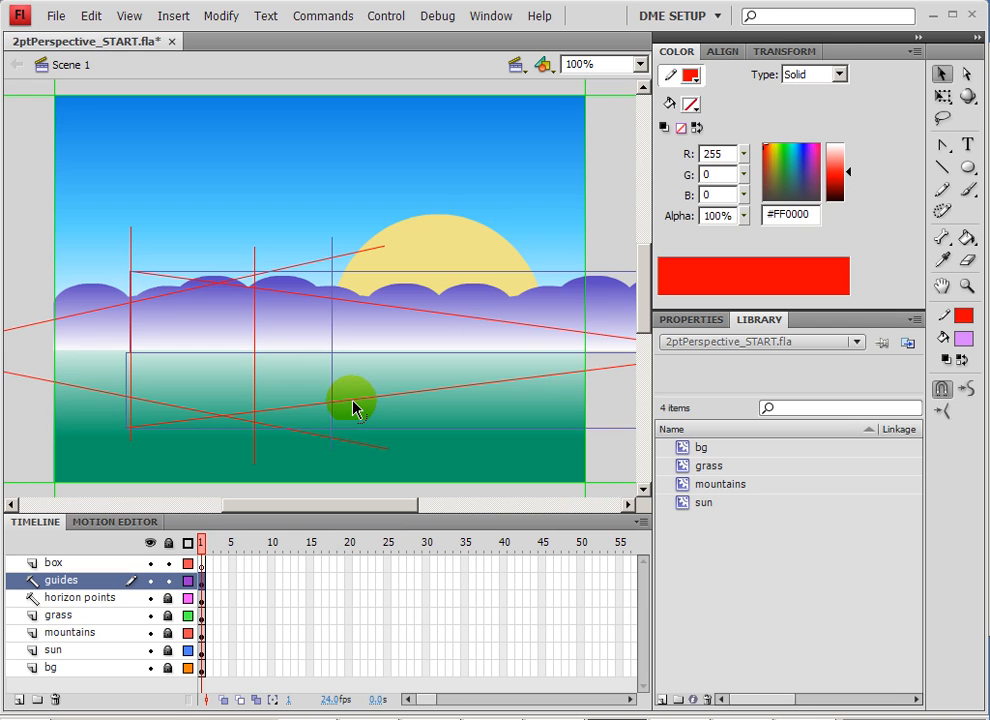
key(ctrl+b)
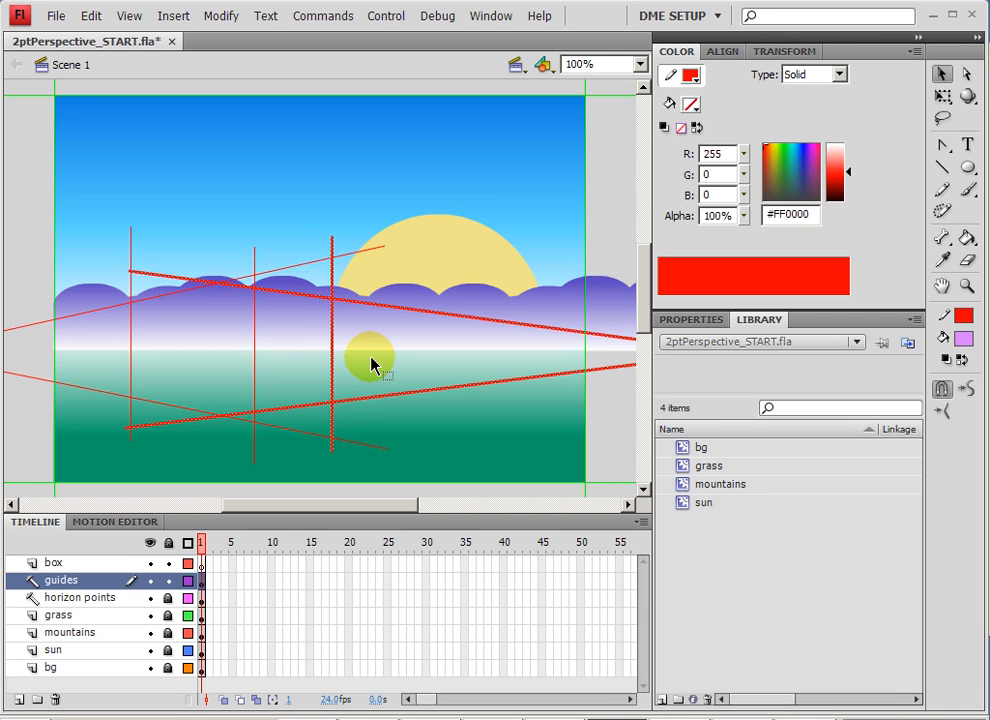
click(371, 364)
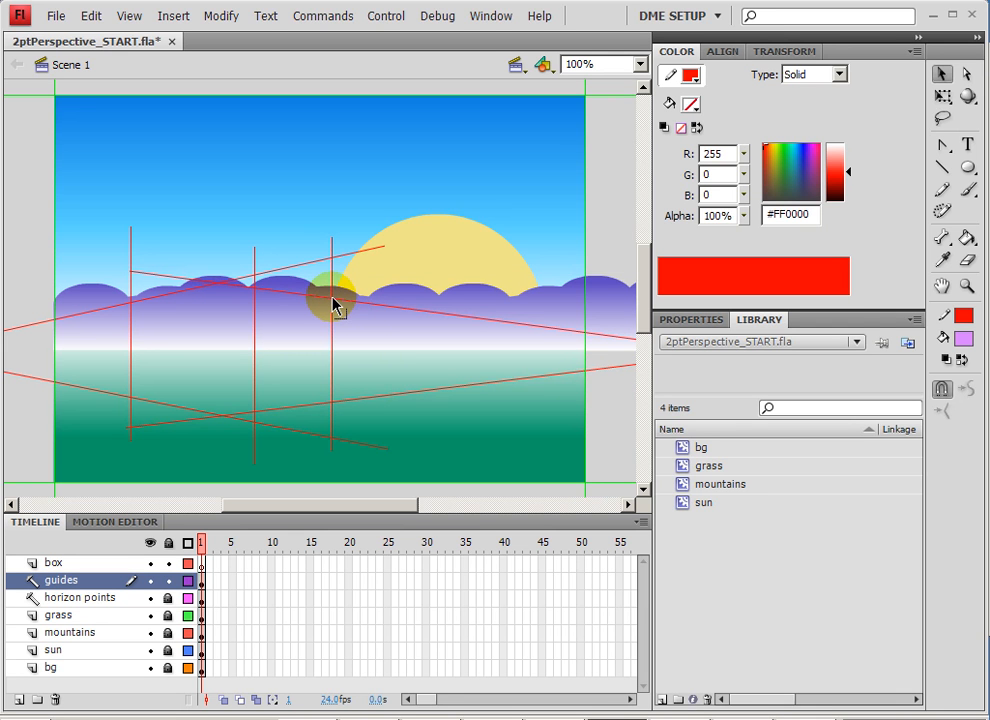
- Pull back the free end of the upper line from the left vanishing point so it stops short of the middle vertical line
click(385, 247)
click(415, 246)
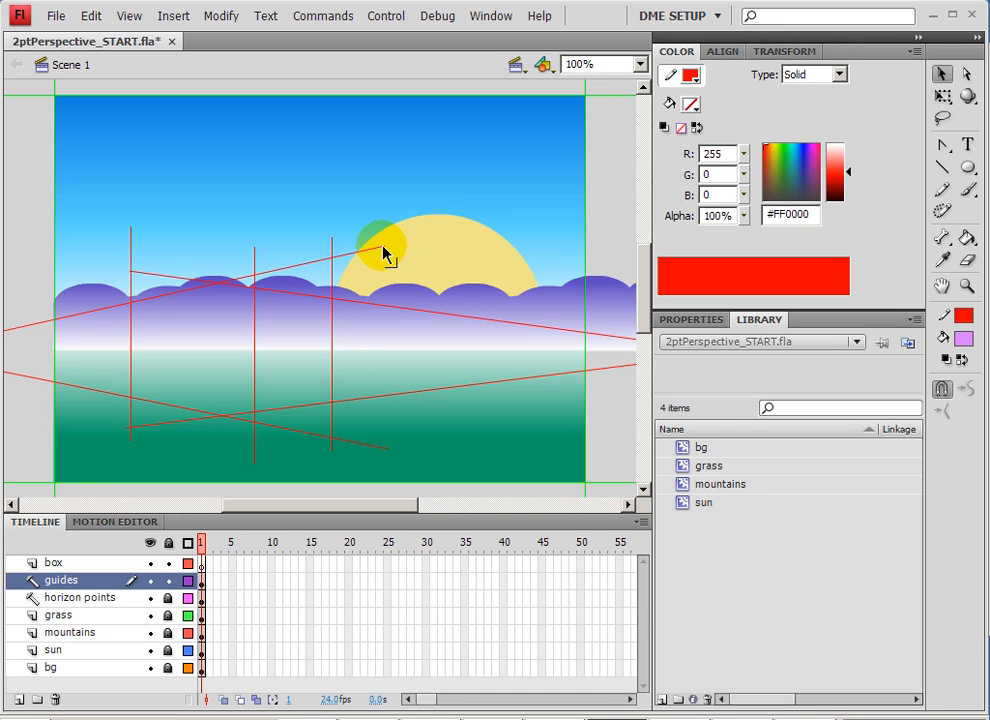
drag(385, 250, 333, 306)
drag(333, 305, 258, 305)
double_click(256, 297)
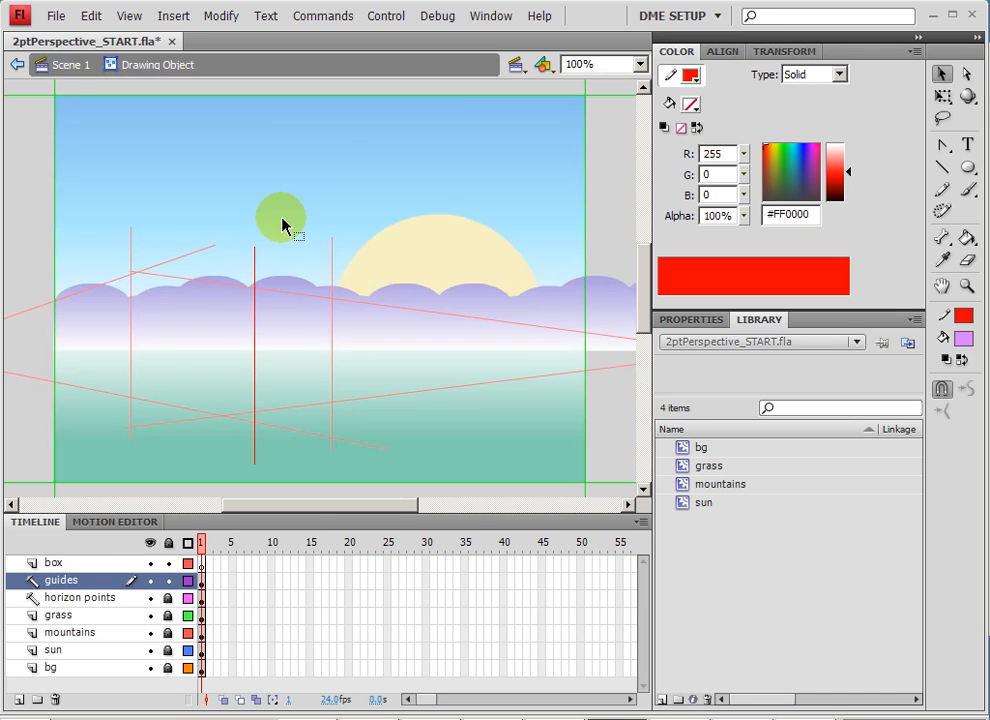
double_click(281, 217)
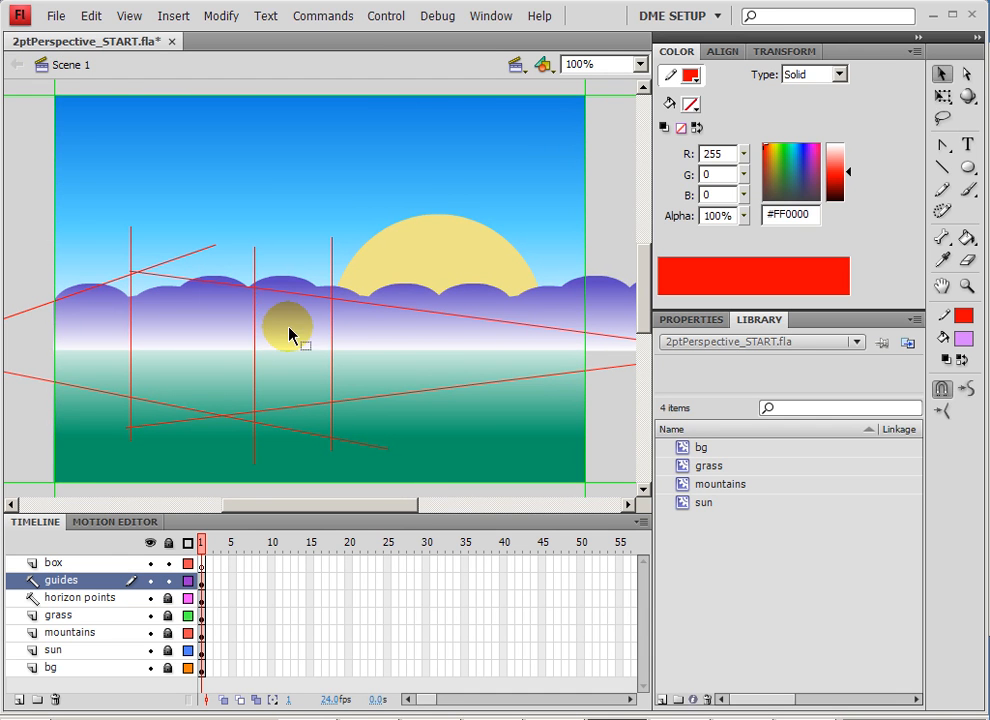
- Recolor the four line segments outlining the box's right face white (#FFFFFF)
click(278, 292)
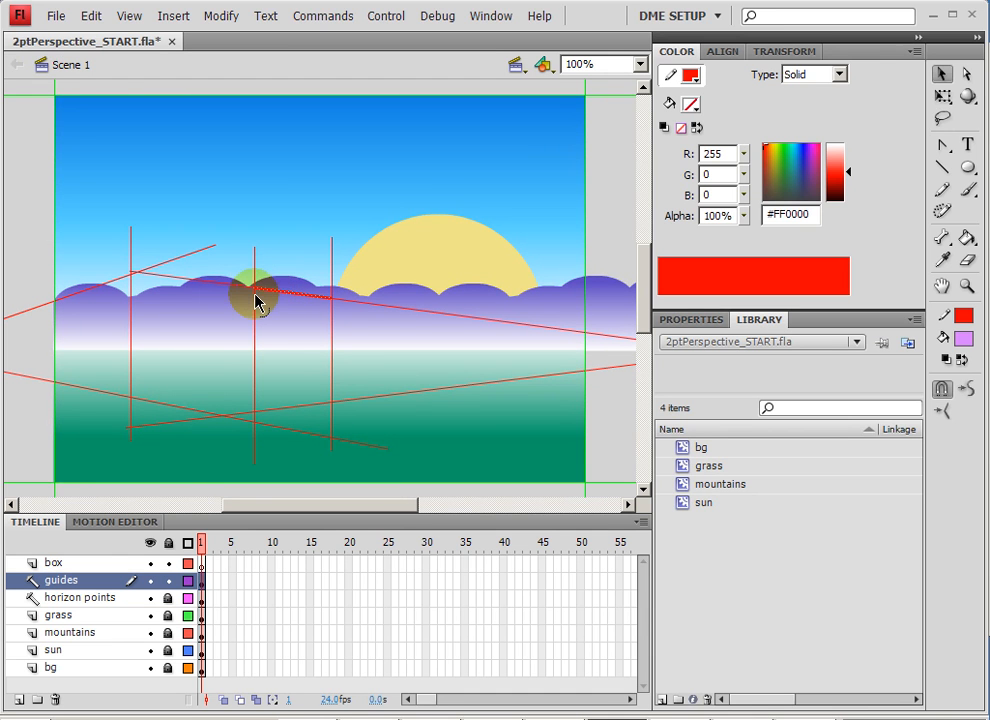
shift+click(255, 303)
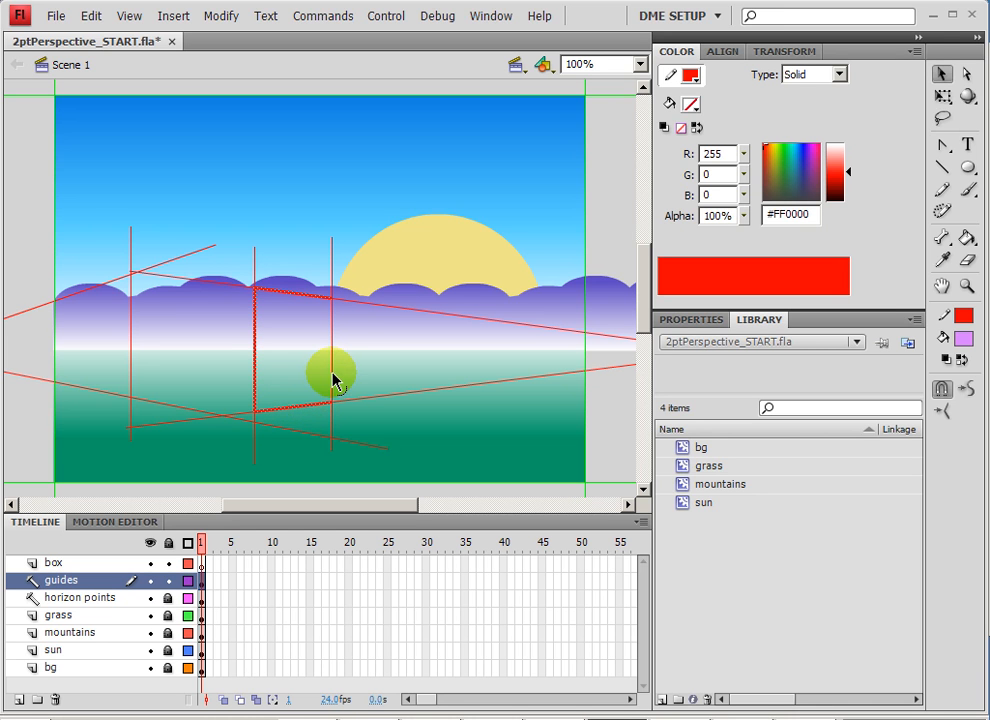
shift+click(333, 380)
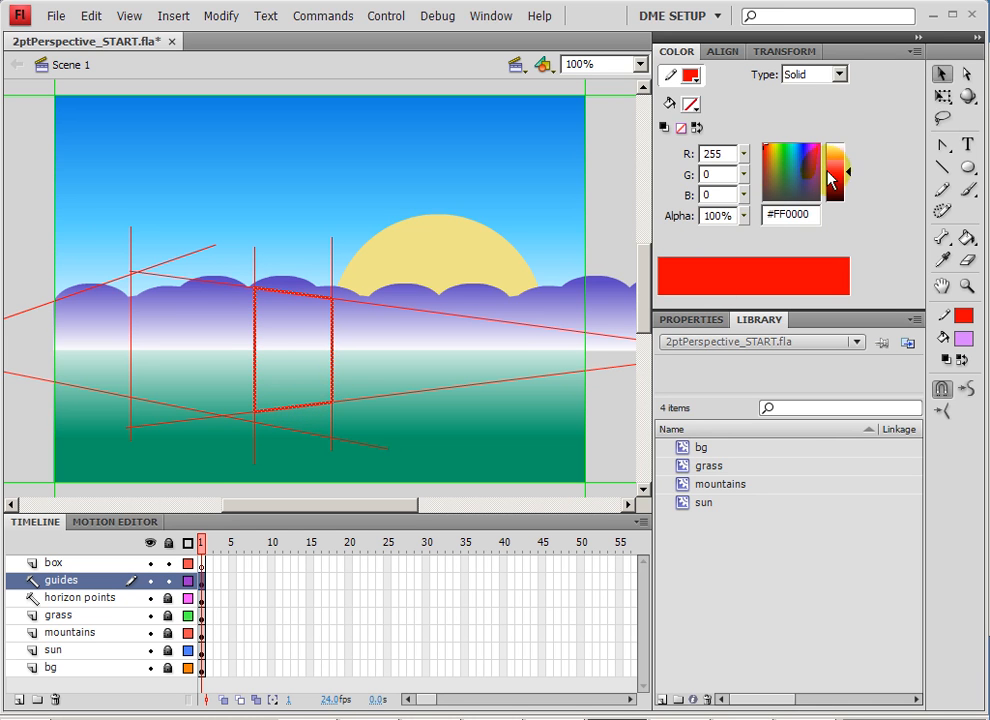
drag(846, 168, 846, 137)
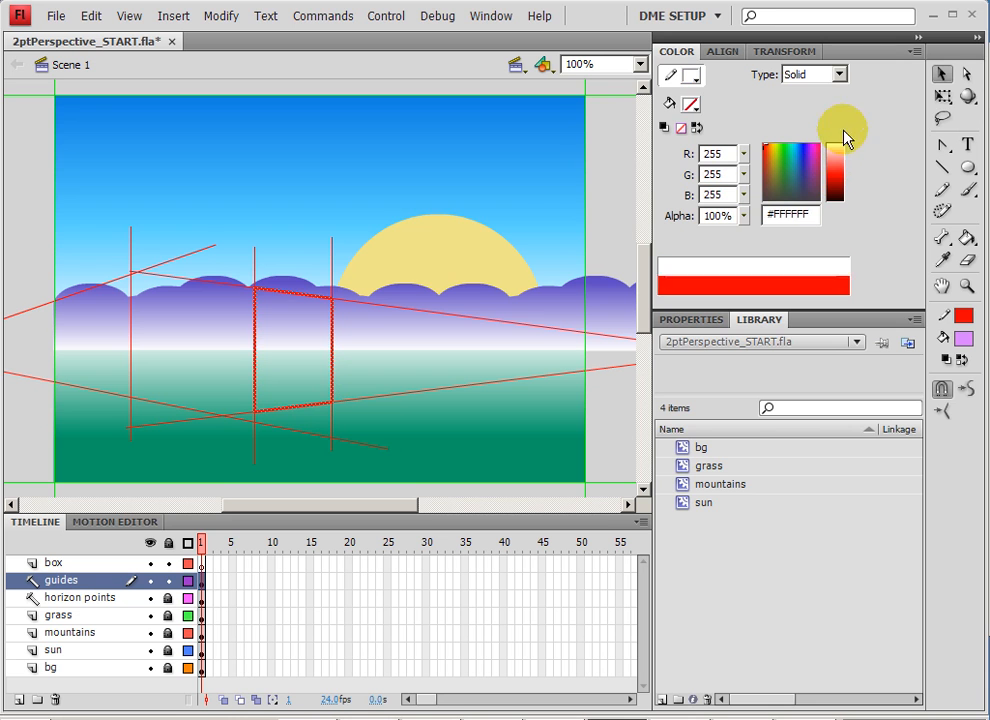
click(432, 272)
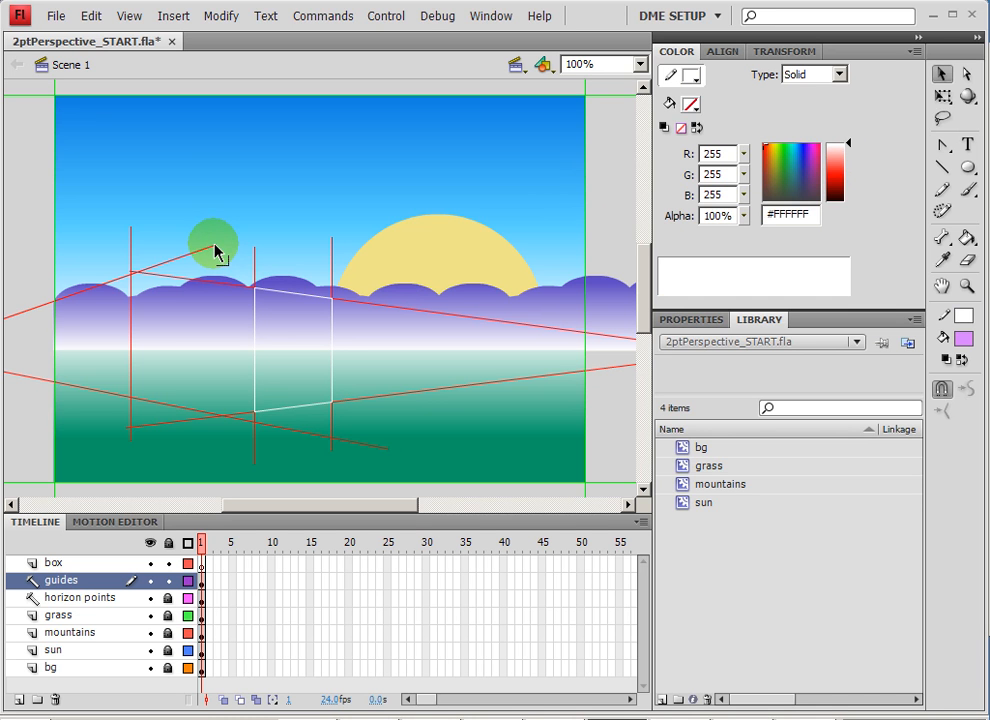
- Snap the two left vanishing-point lines to the front edge's top and bottom corners, and nudge the left vertical line slightly right
drag(215, 247, 254, 290)
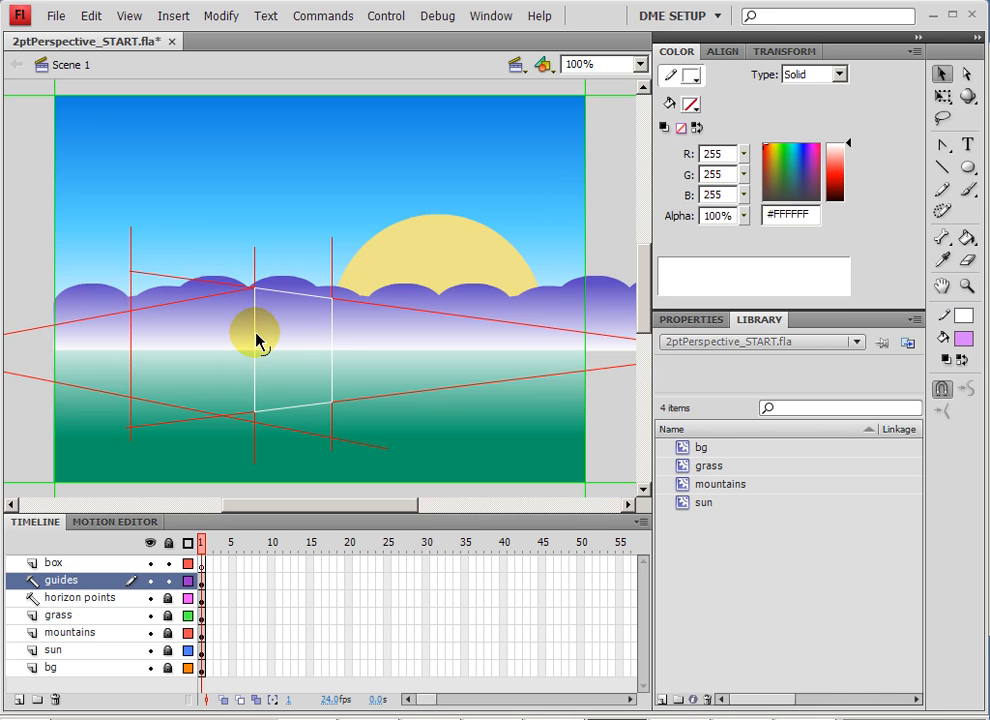
drag(390, 451, 255, 411)
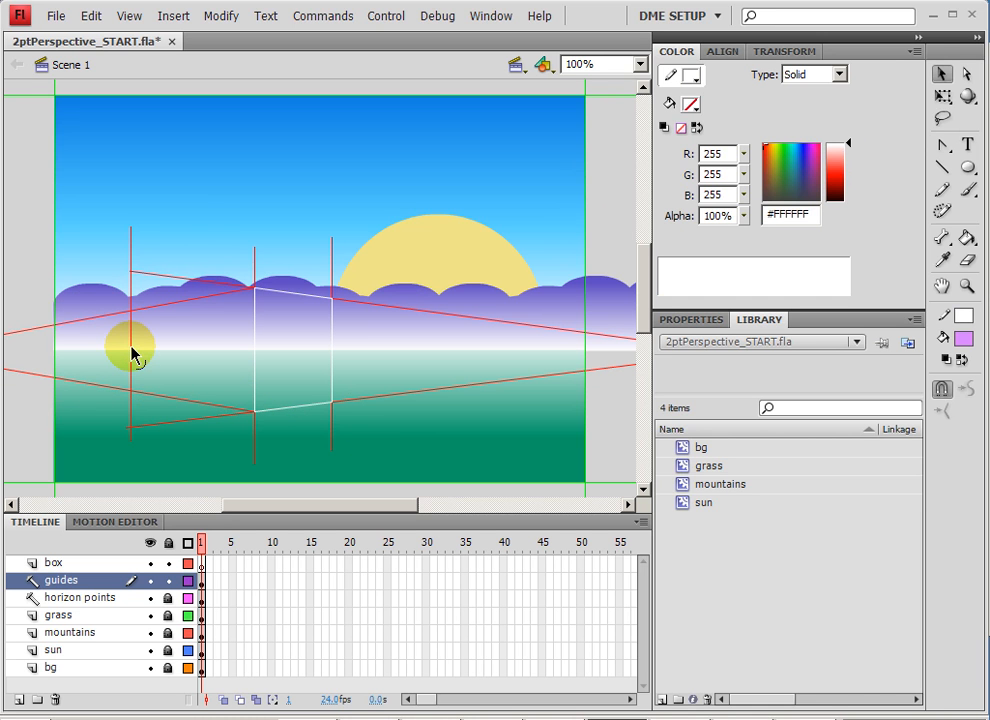
click(131, 350)
mouse_move(131, 348)
mouse_down()
mouse_move(159, 353)
mouse_move(136, 352)
mouse_up()
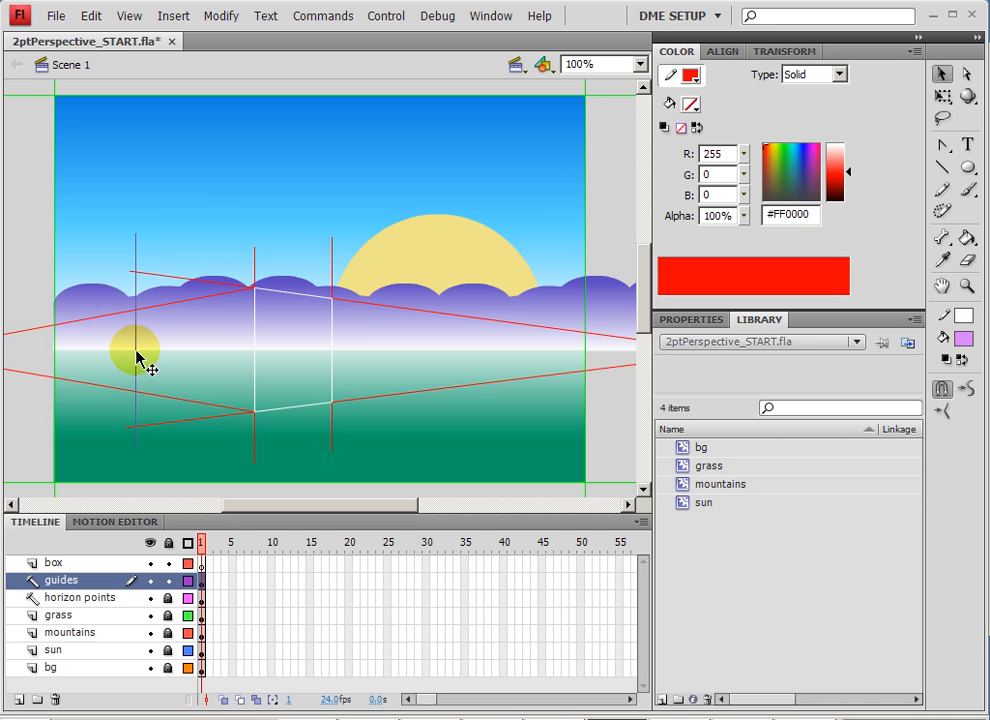
- Break apart the left vertical line together with the two lines running to the left vanishing point
shift+click(160, 305)
shift+click(175, 397)
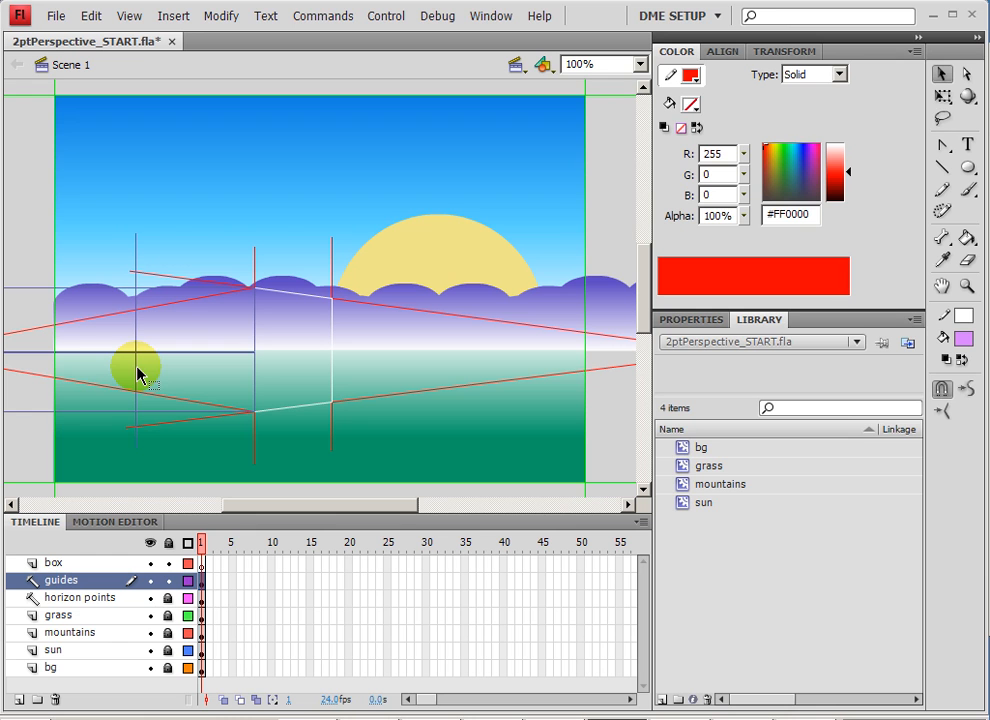
key(ctrl+b)
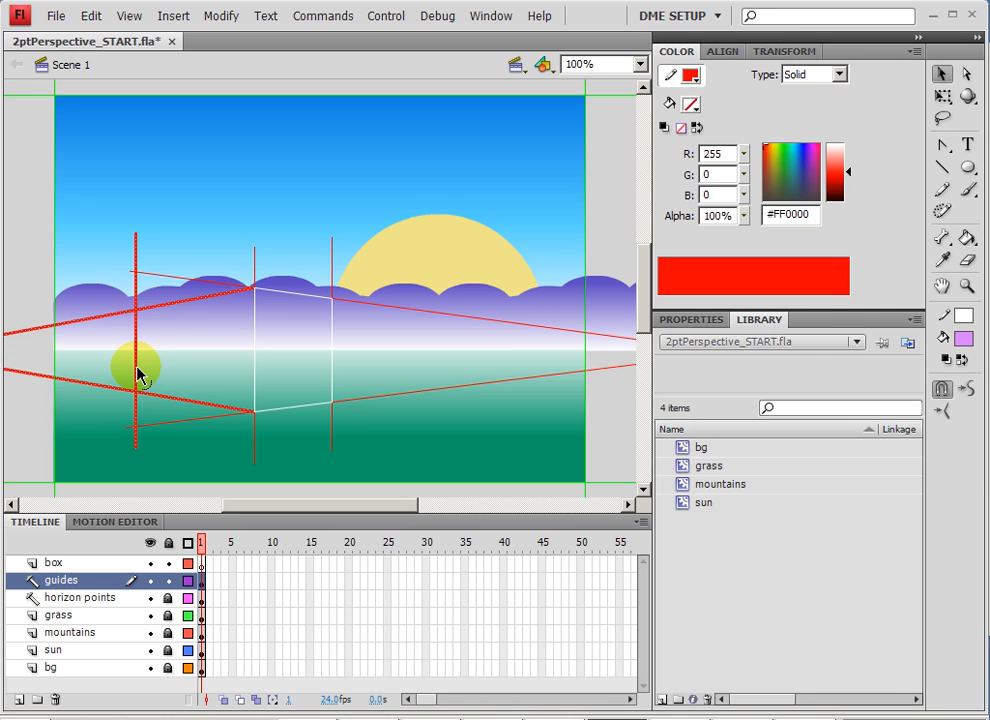
click(159, 360)
- Recolor the remaining three red segments outlining the box's left face white (#FFFFFF)
click(170, 303)
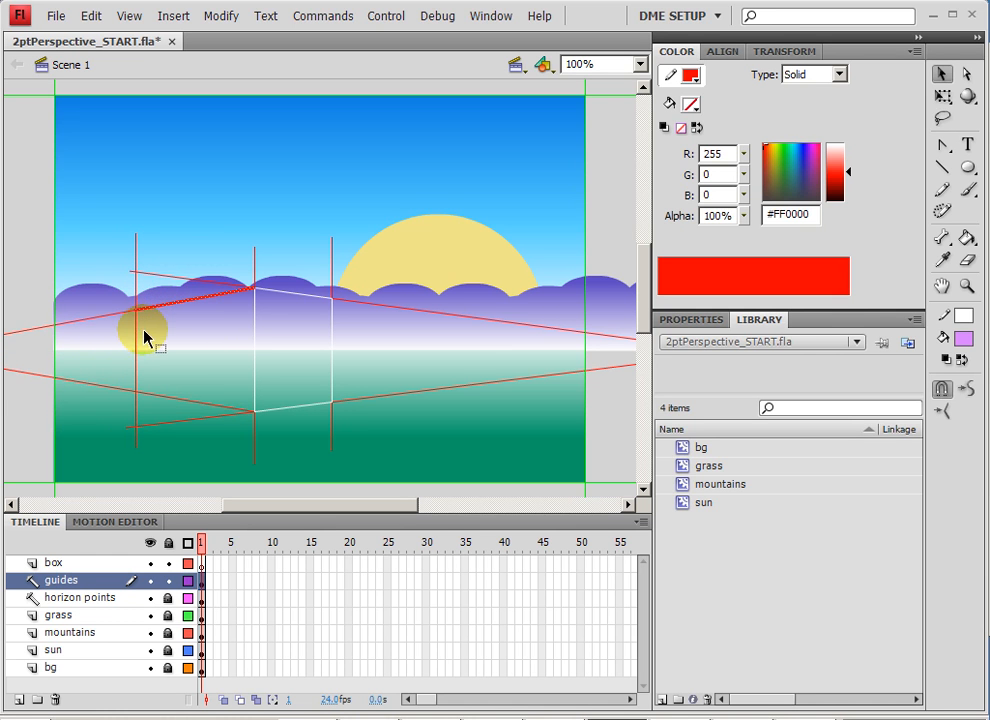
shift+click(141, 337)
shift+click(184, 400)
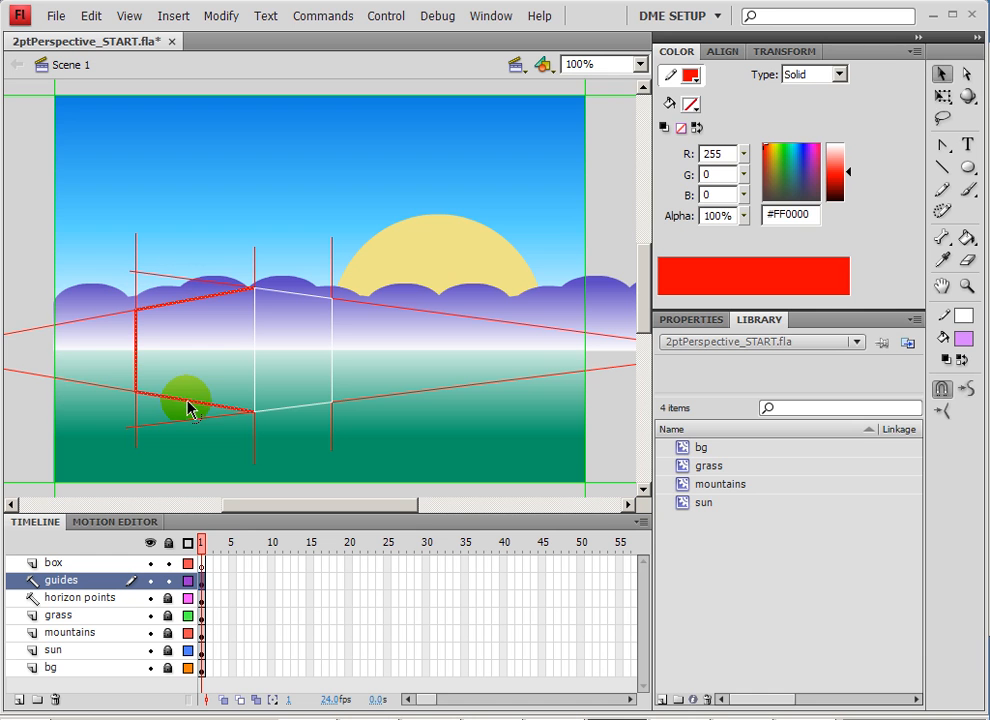
drag(848, 172, 843, 133)
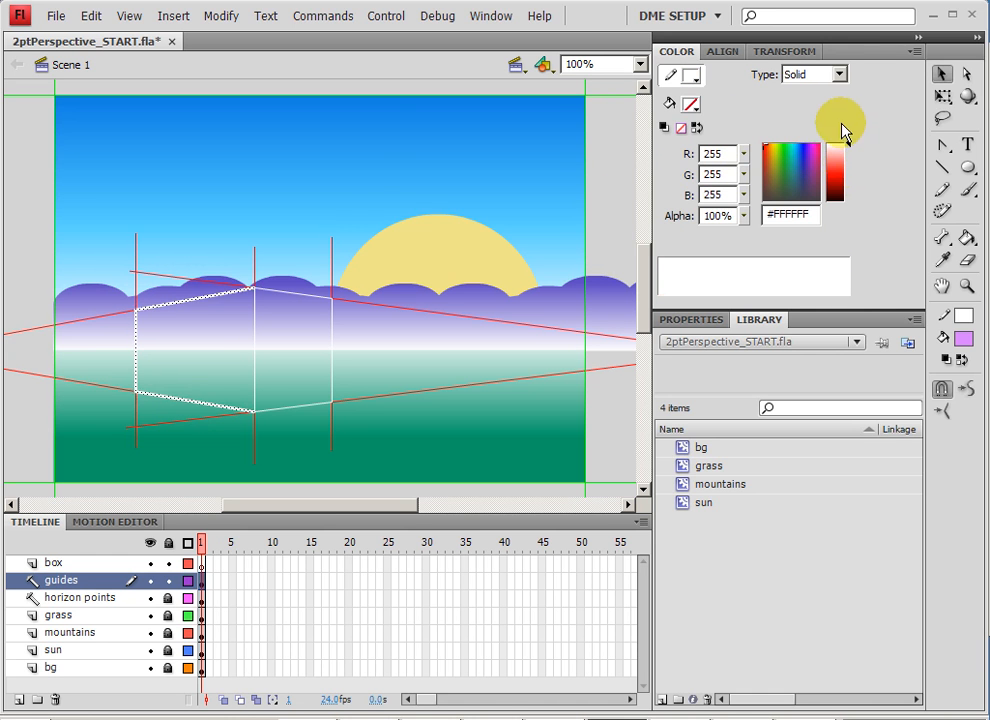
click(382, 250)
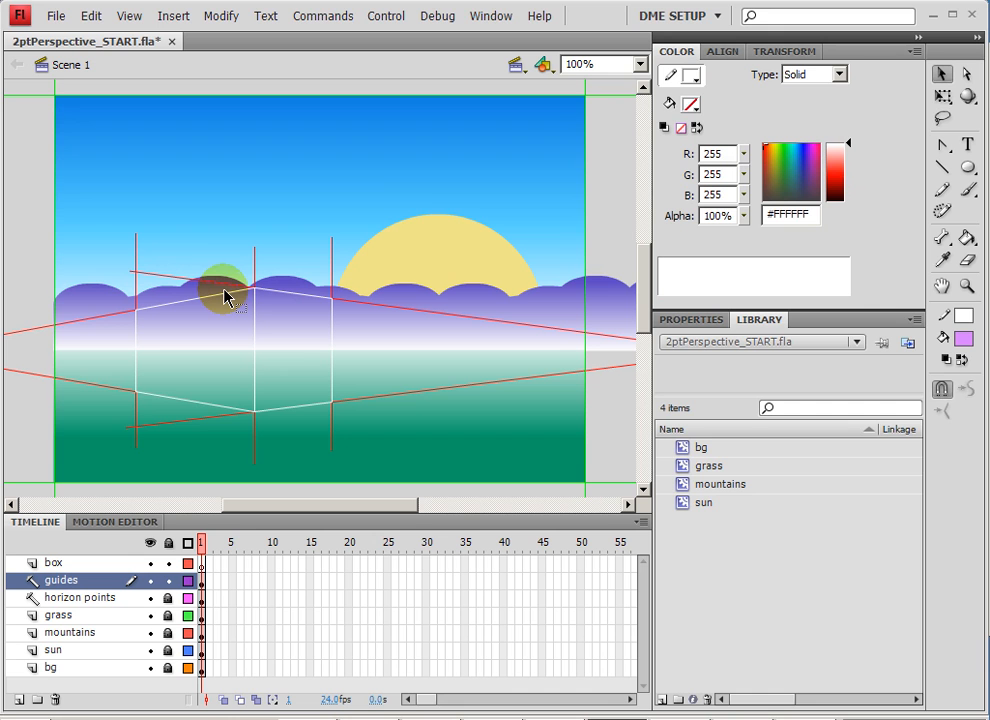
- Cut the white box outline from the guides layer, paste it in place on the box layer, and lock the box layer
double_click(224, 298)
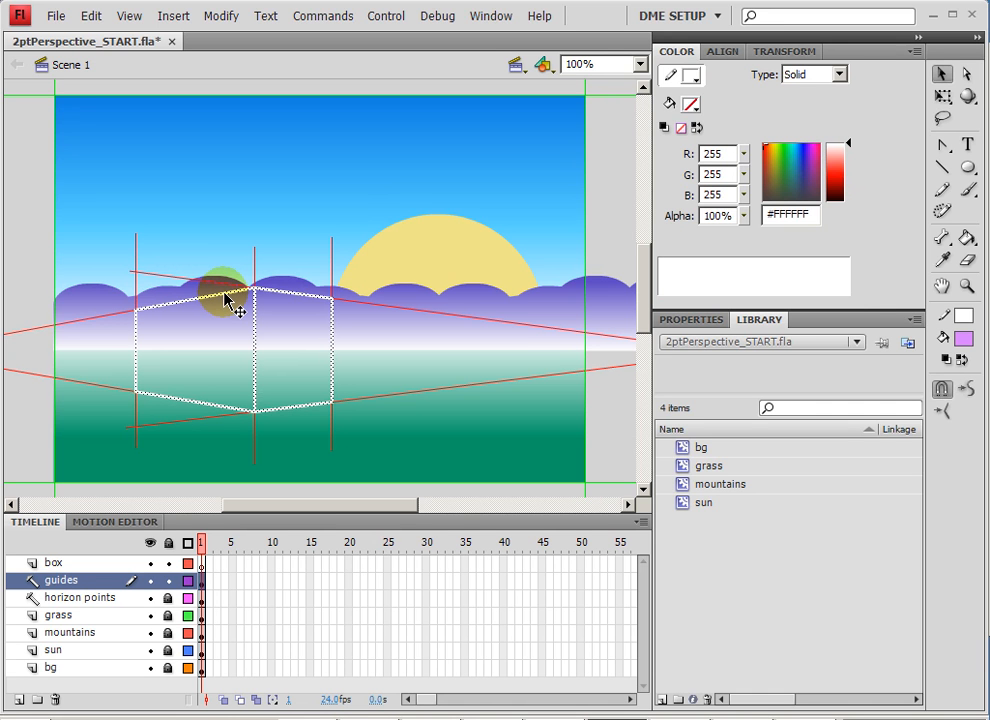
key(Delete)
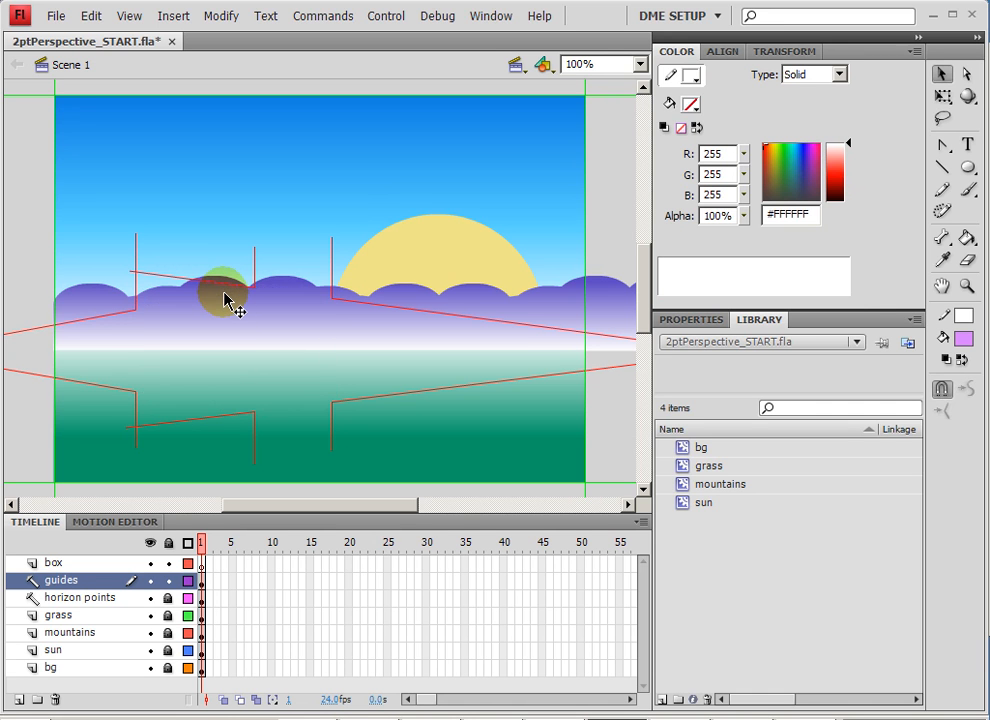
click(80, 565)
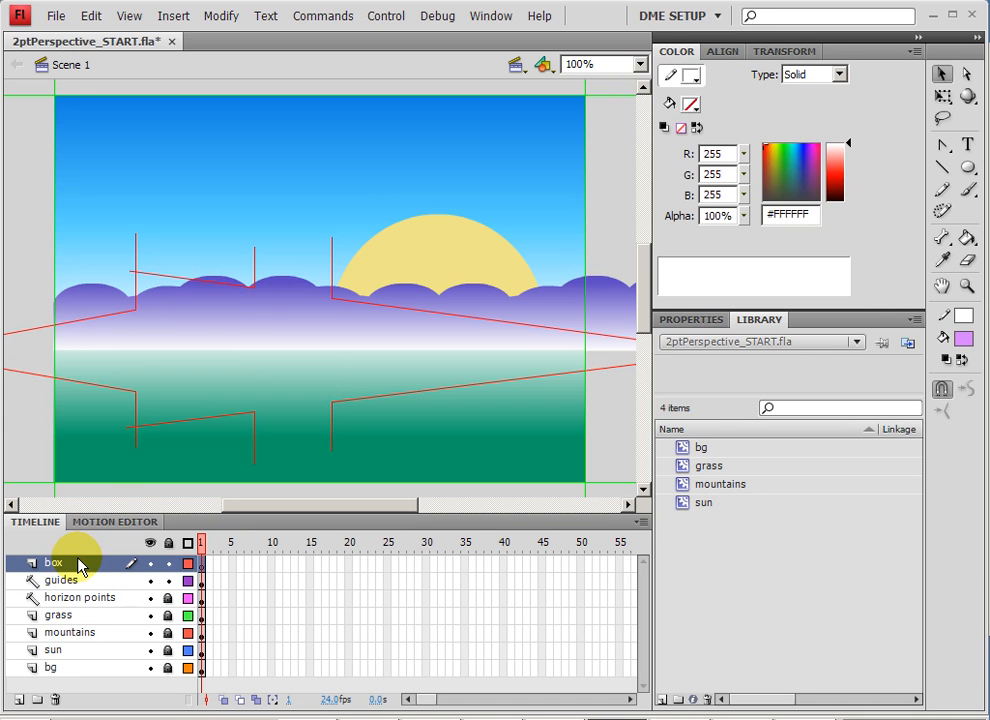
click(91, 16)
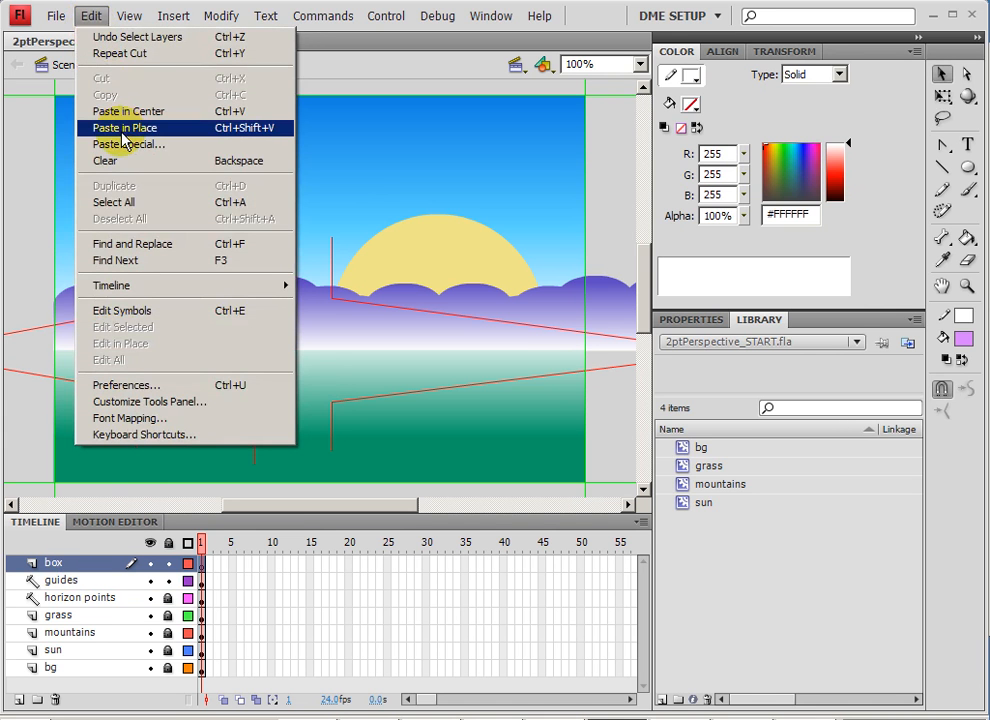
click(124, 128)
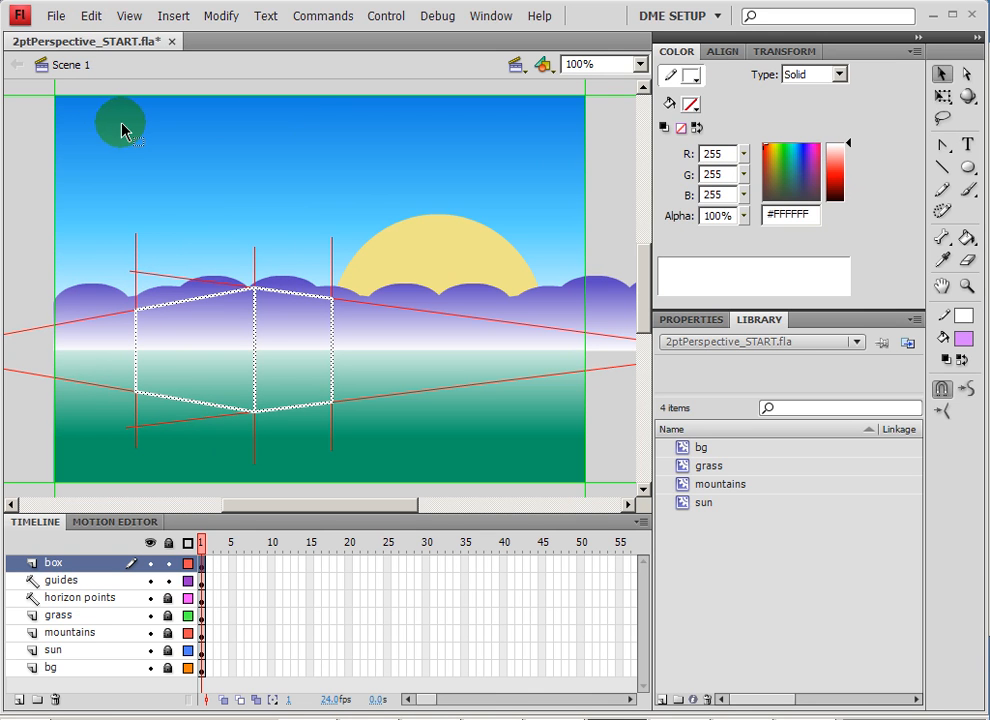
click(168, 564)
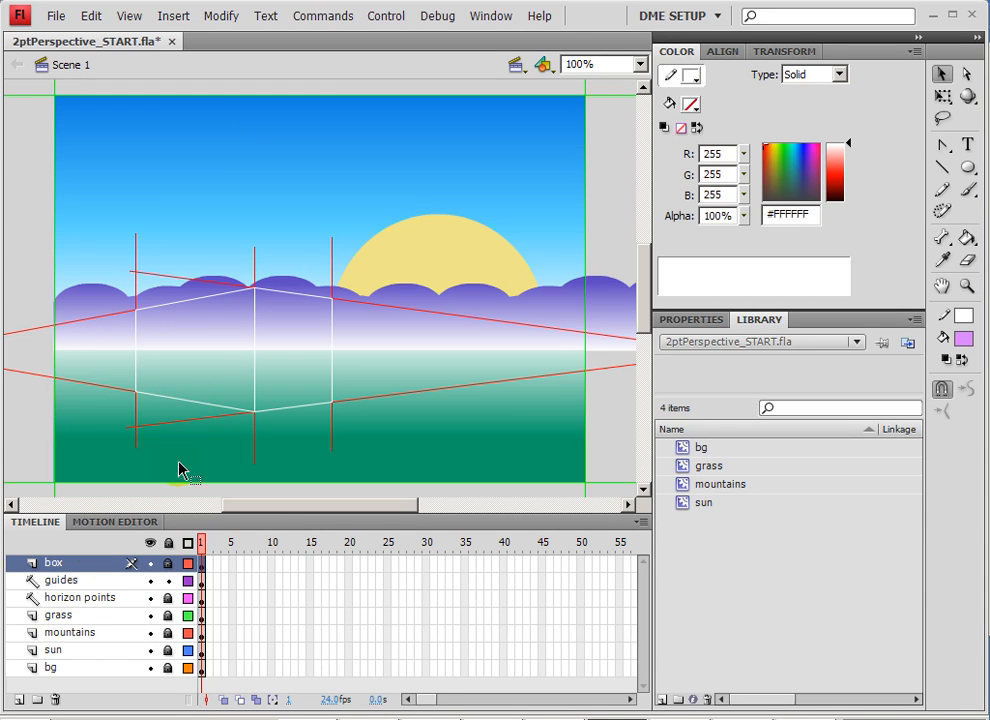
- Delete the leftover red line pieces above and below the box, keeping the four lines that run to the vanishing points
click(136, 292)
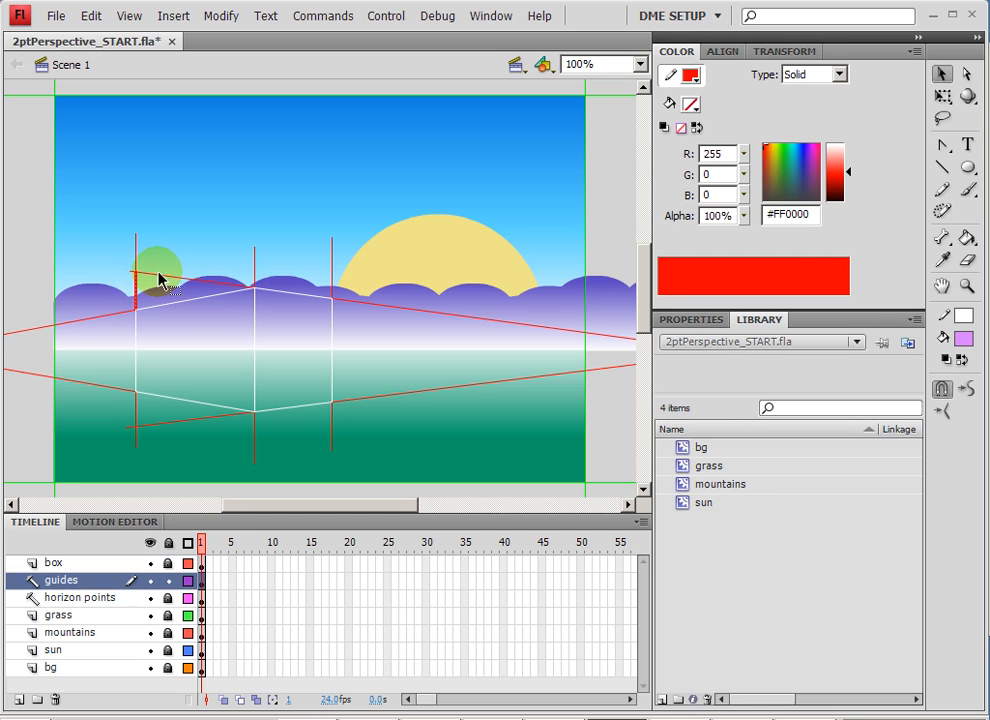
shift+click(147, 273)
shift+click(136, 257)
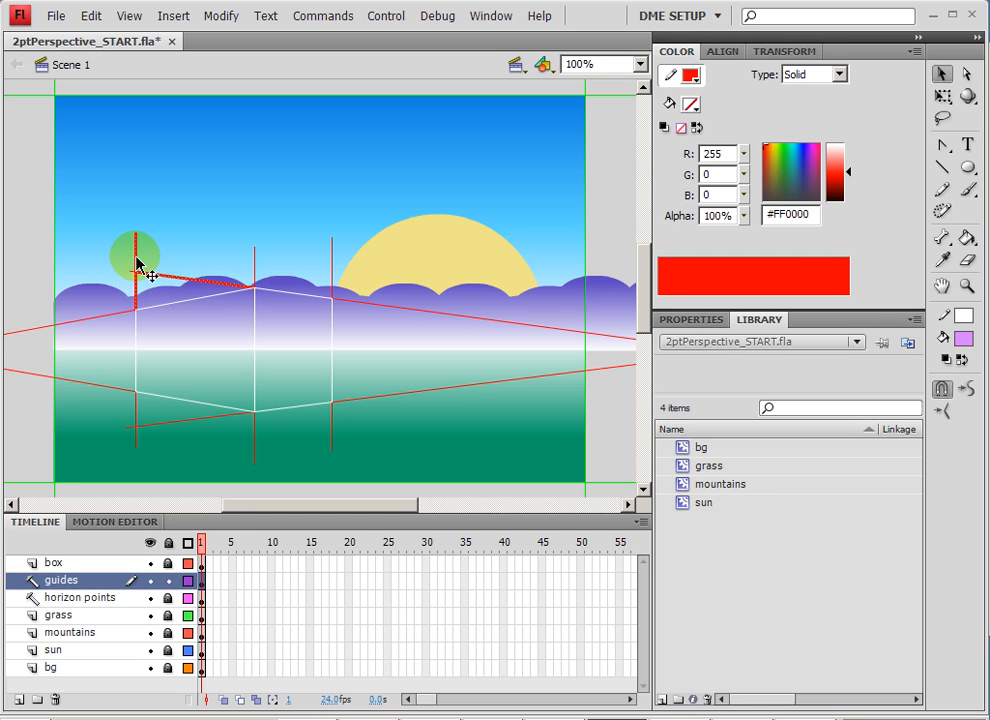
double_click(136, 257)
click(184, 296)
double_click(163, 276)
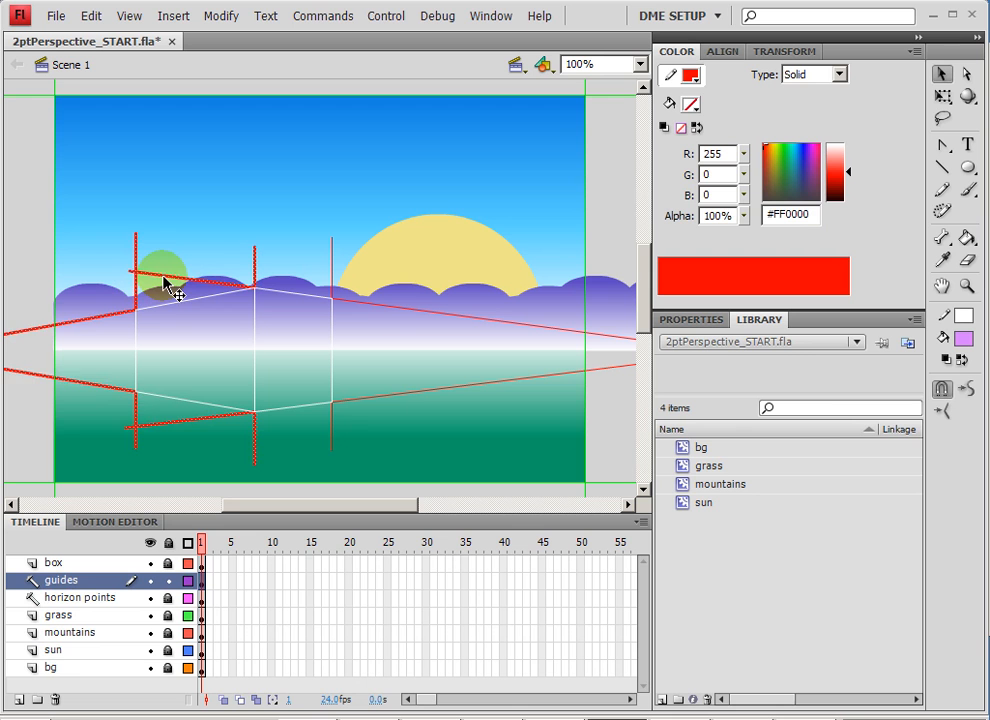
click(172, 290)
click(205, 280)
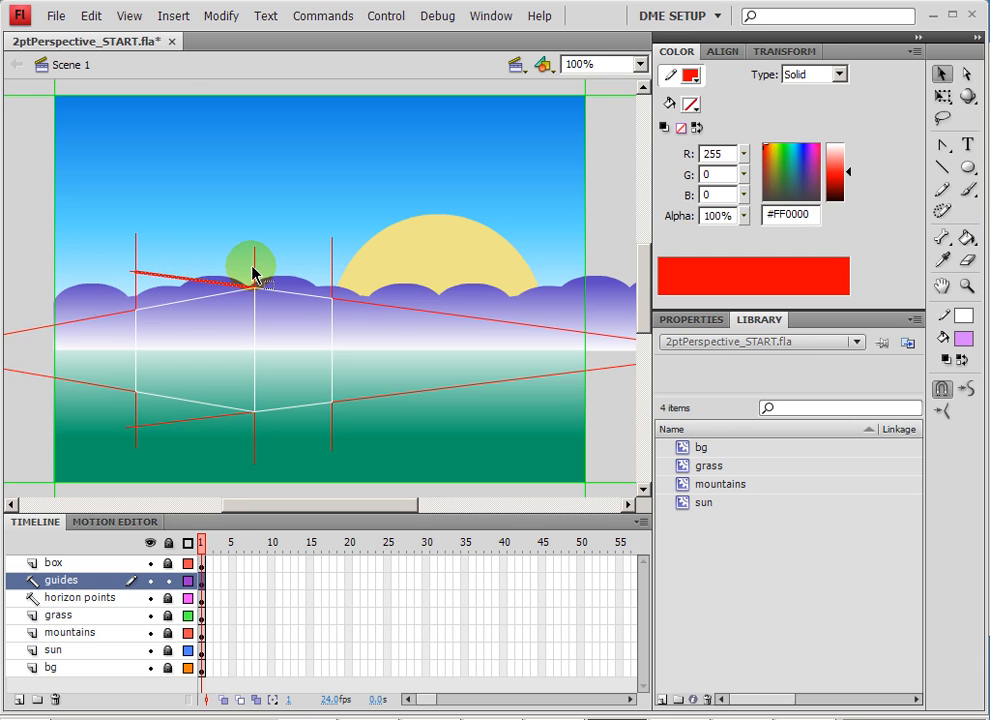
mouse_move(255, 273)
mouse_down()
mouse_move(132, 277)
mouse_move(140, 288)
mouse_move(263, 254)
mouse_move(338, 270)
mouse_move(336, 442)
mouse_move(303, 449)
mouse_move(253, 437)
mouse_move(236, 420)
mouse_move(199, 427)
mouse_move(139, 415)
mouse_move(135, 432)
mouse_up()
shift+click(131, 428)
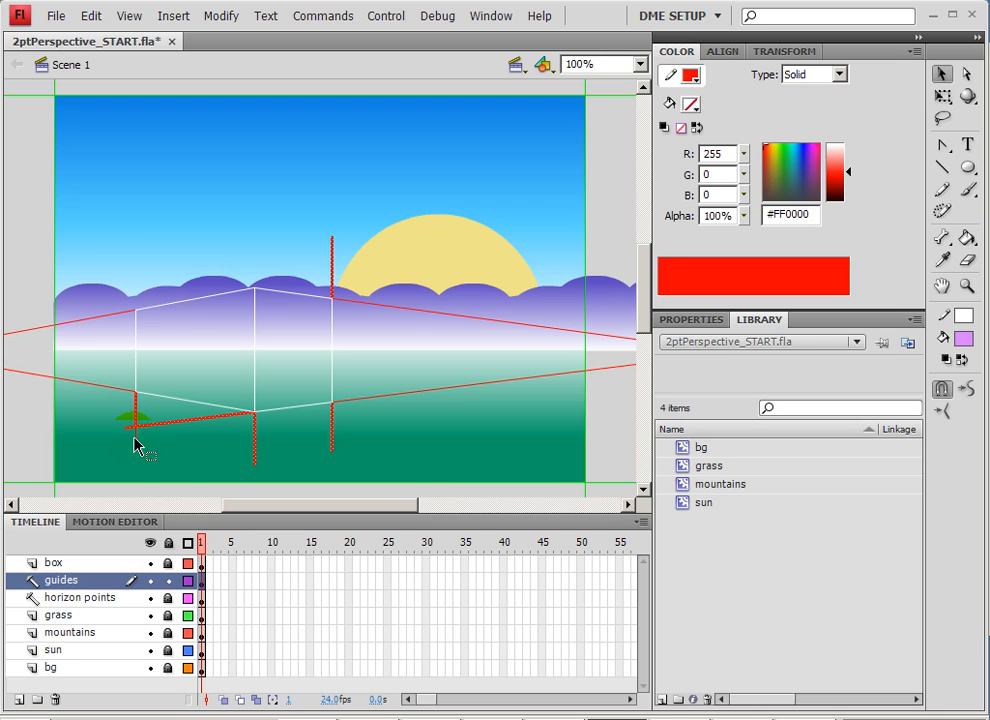
shift+click(136, 437)
key(Delete)
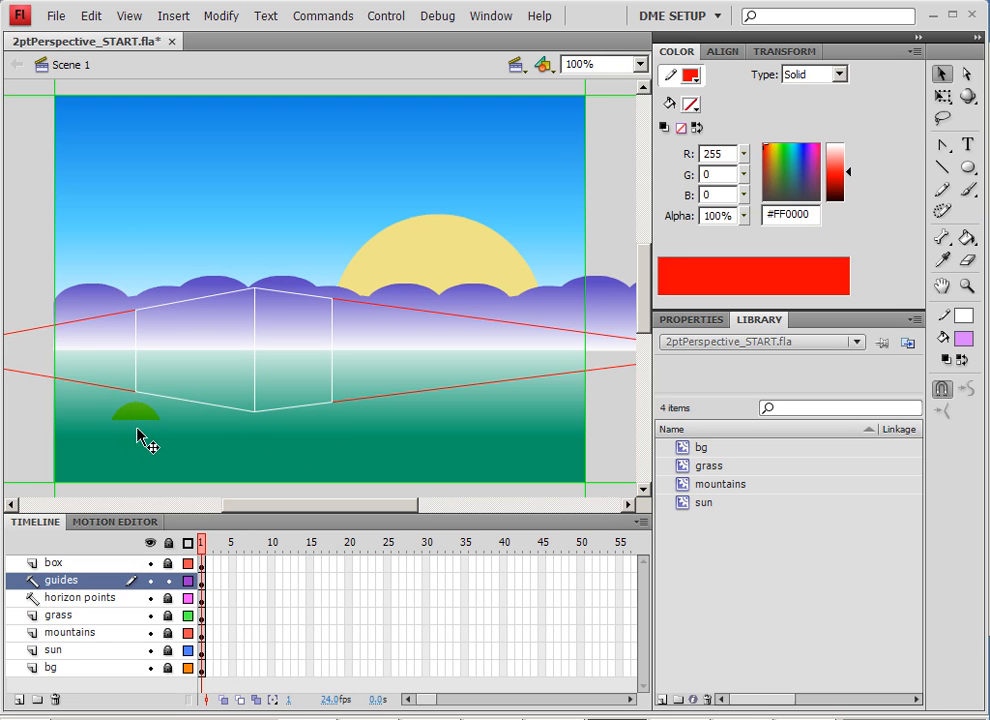
- Extend the two left vanishing-point lines along the box's left face to the bottom and top corners of its front edge
click(118, 389)
click(141, 396)
drag(136, 396, 255, 411)
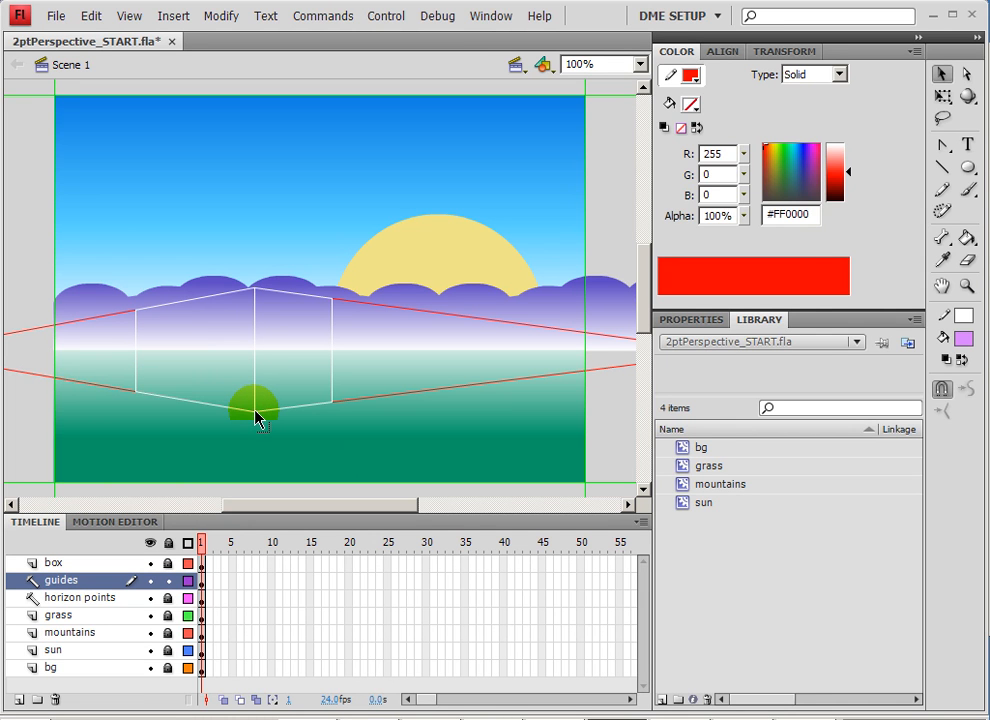
drag(136, 313, 257, 290)
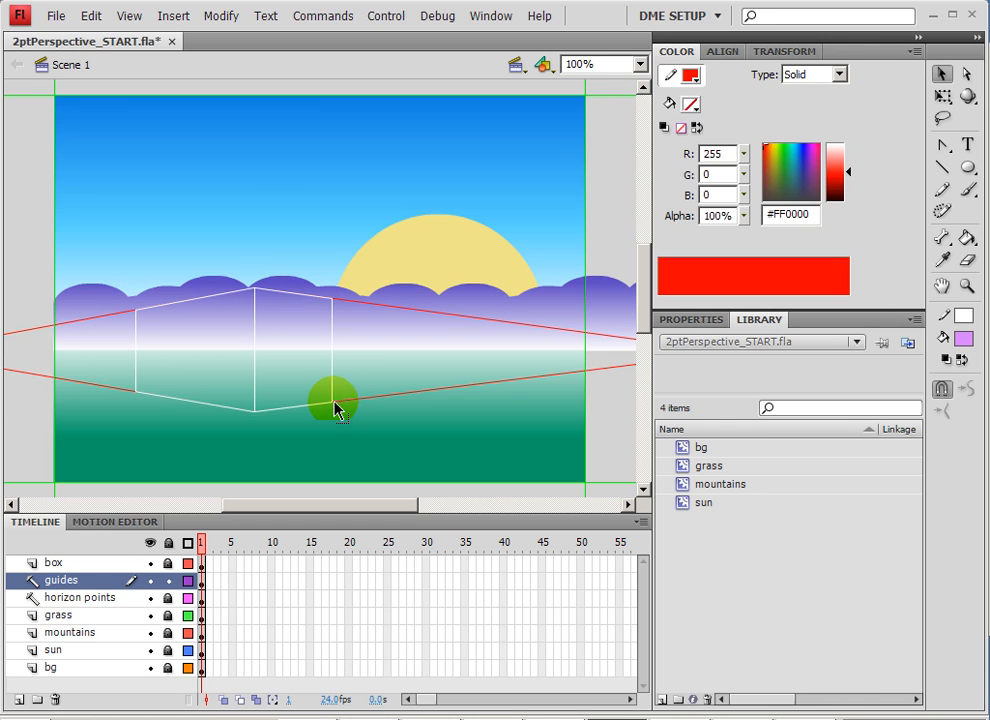
- Extend the right vanishing-point lines along the box's right face to its front edge, toggling the box layer's visibility to check the guides
drag(334, 402, 256, 409)
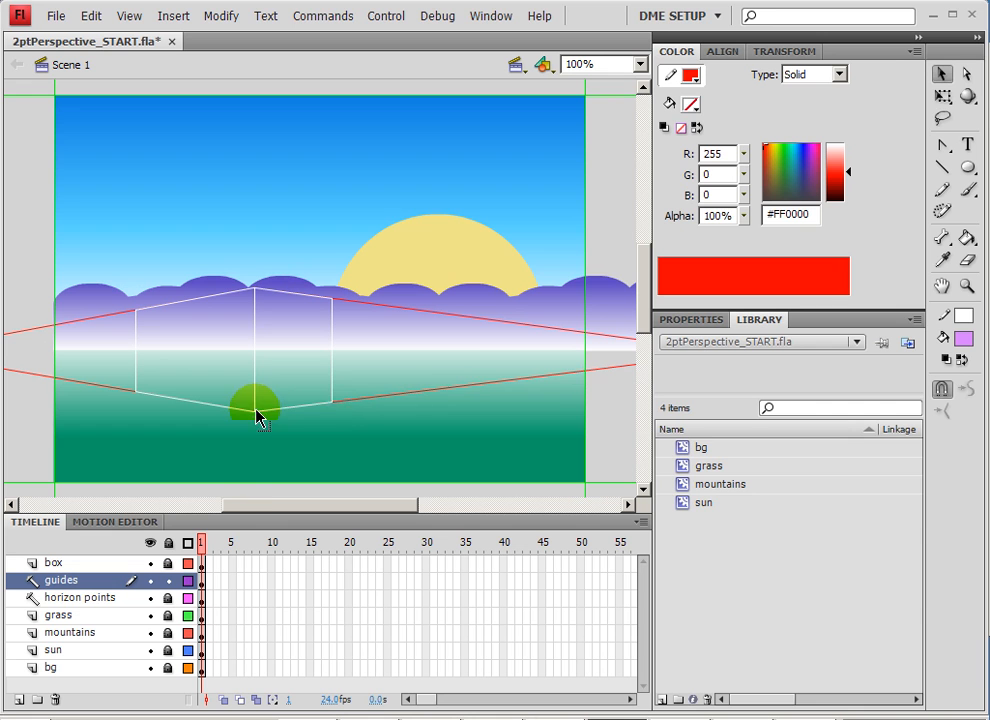
click(150, 563)
click(150, 563)
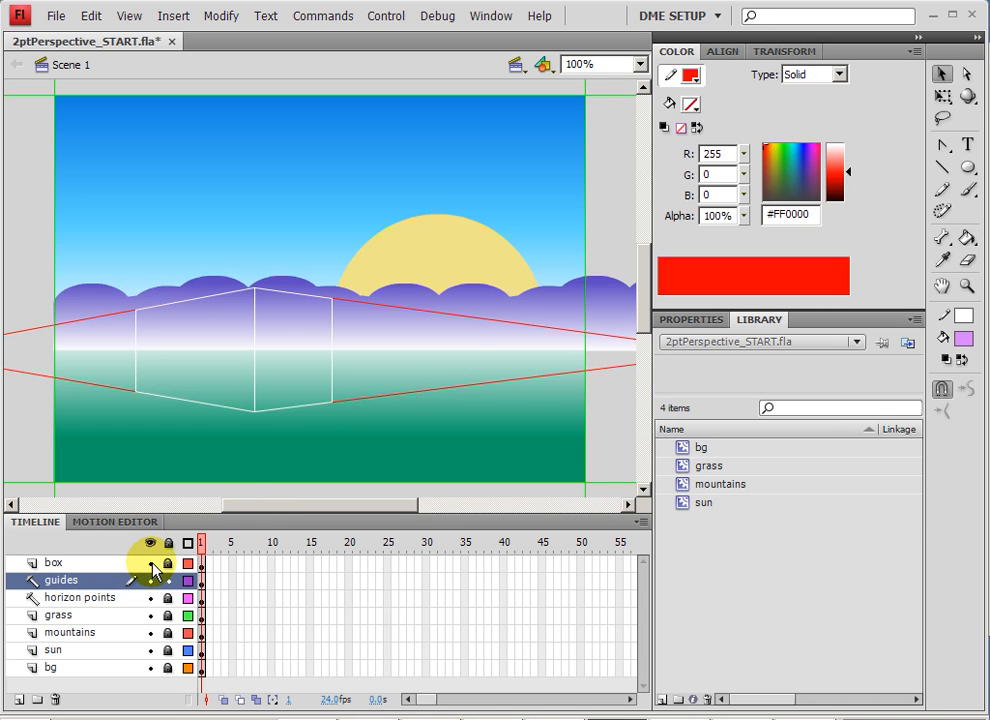
click(150, 563)
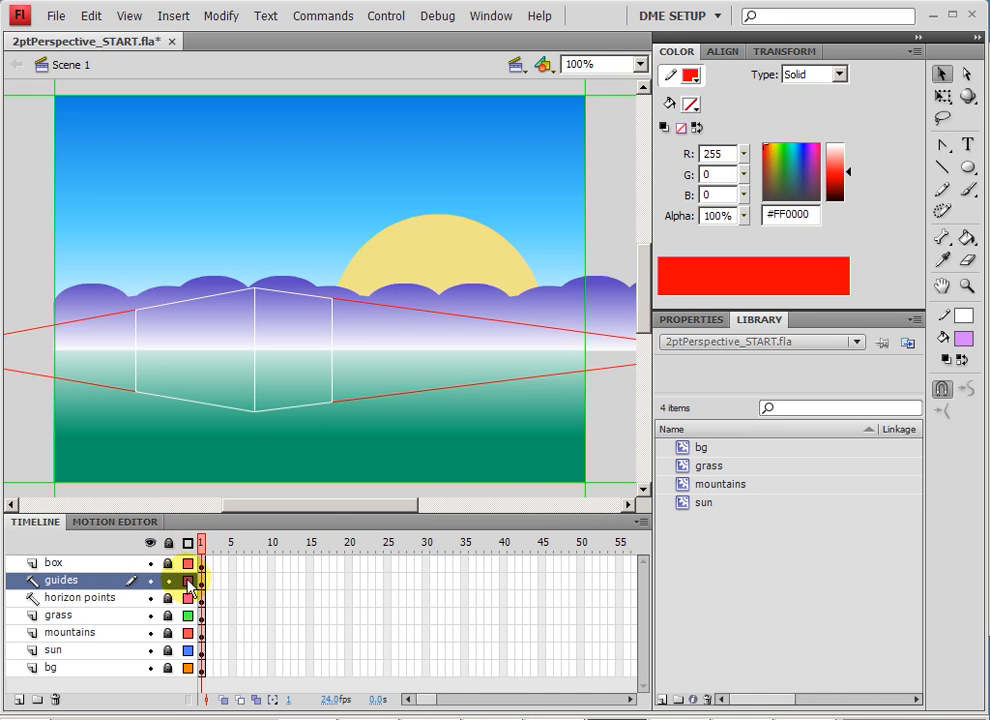
- Lock the guides layer, unlock the box layer, and fill both faces of the box with light purple (#9999CC)
click(188, 583)
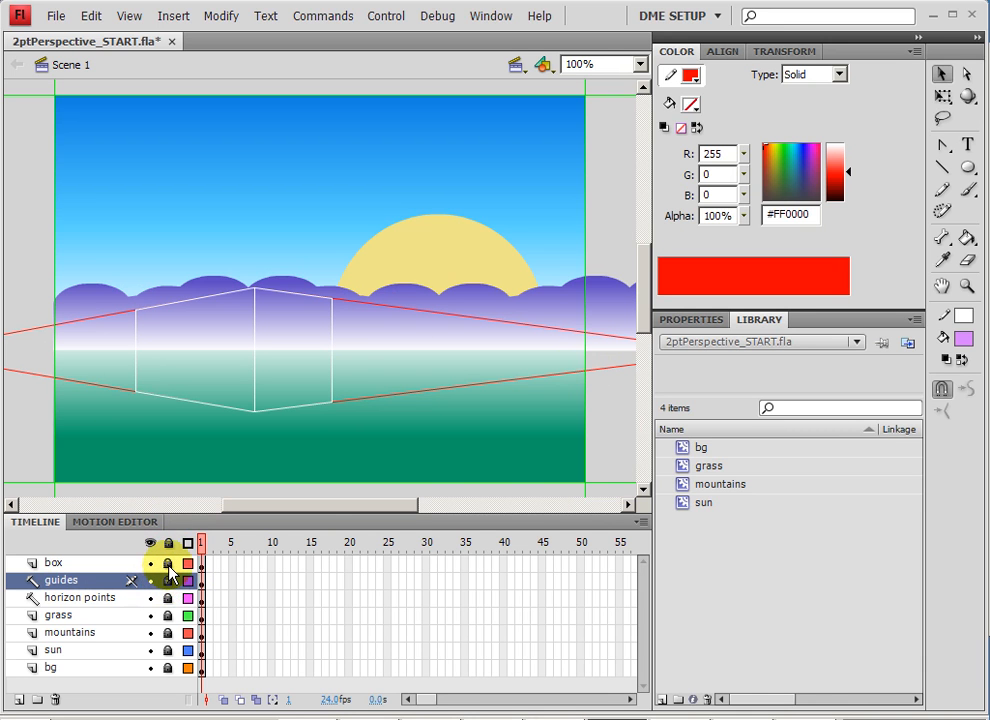
click(168, 565)
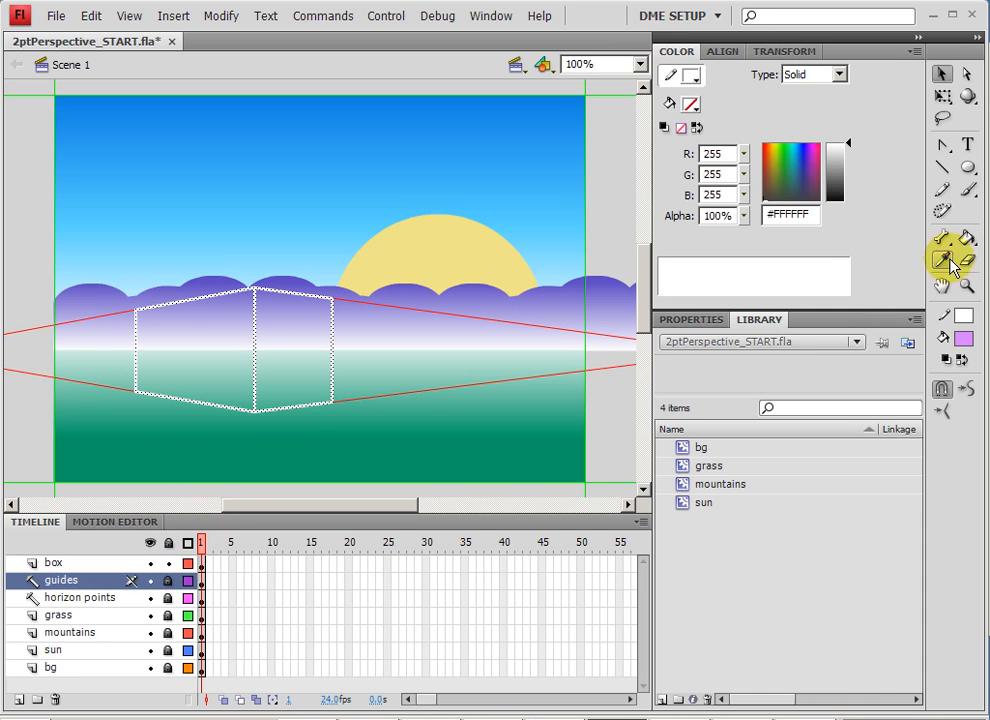
click(690, 104)
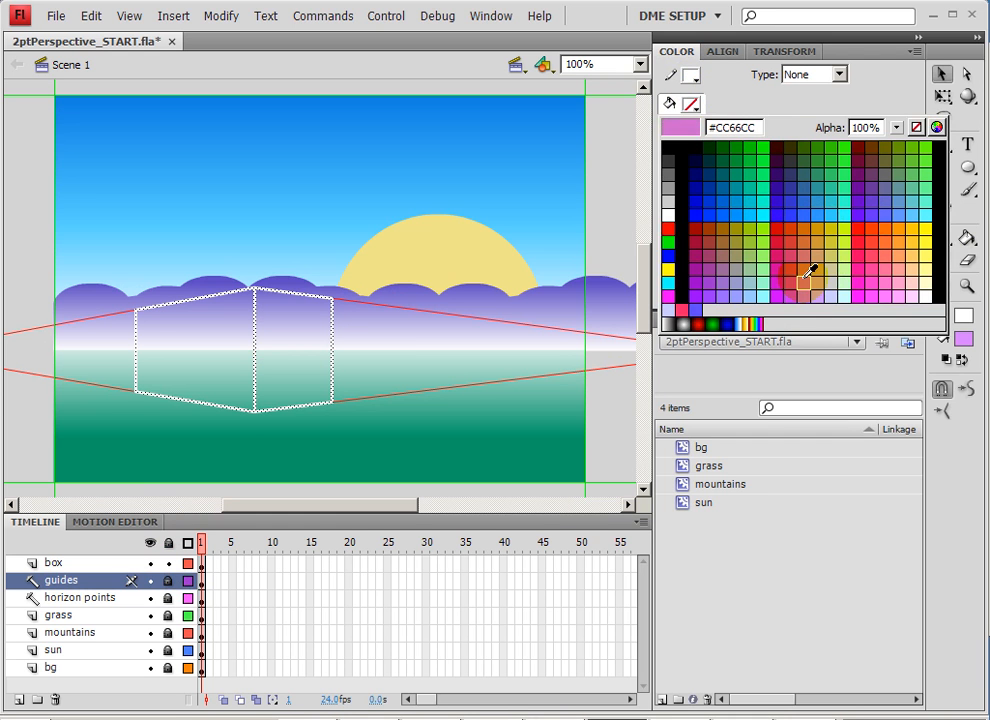
click(735, 284)
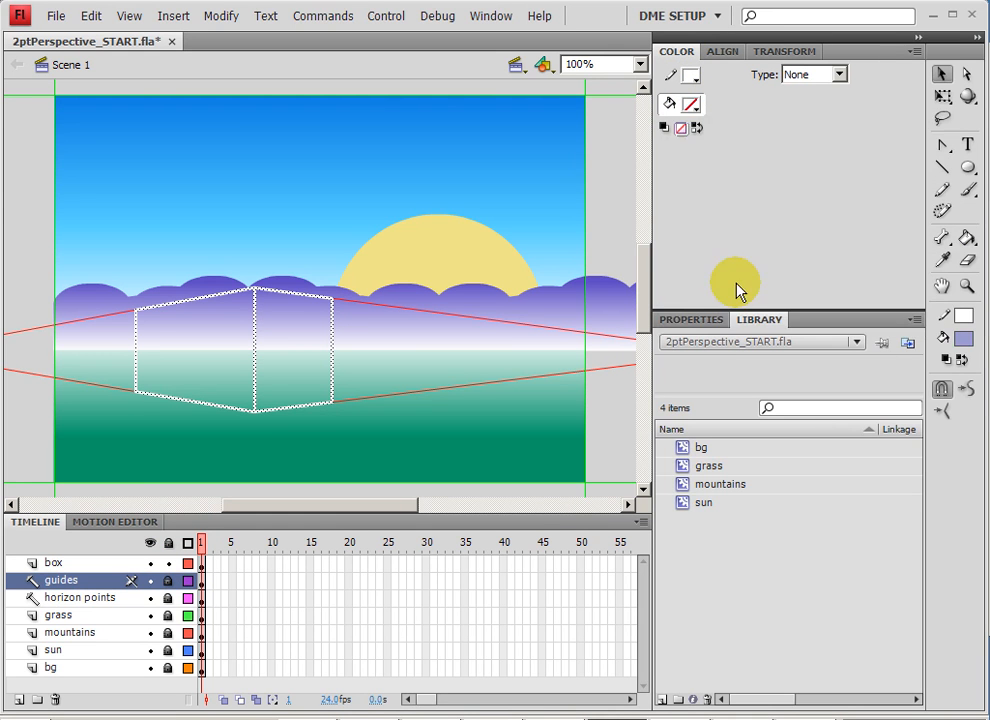
click(967, 238)
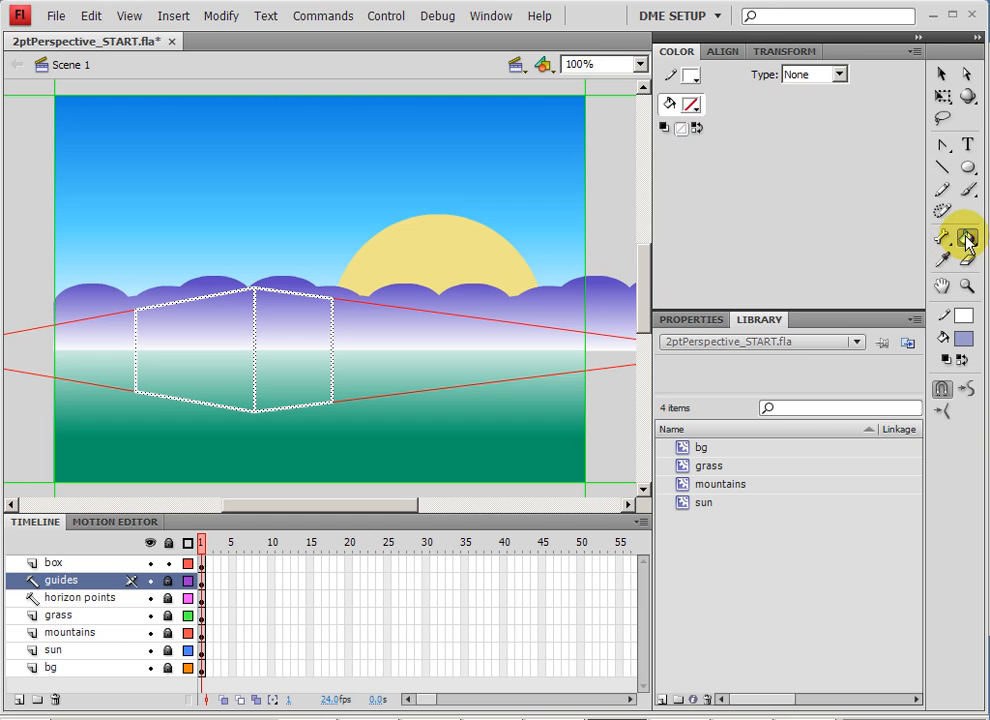
click(690, 104)
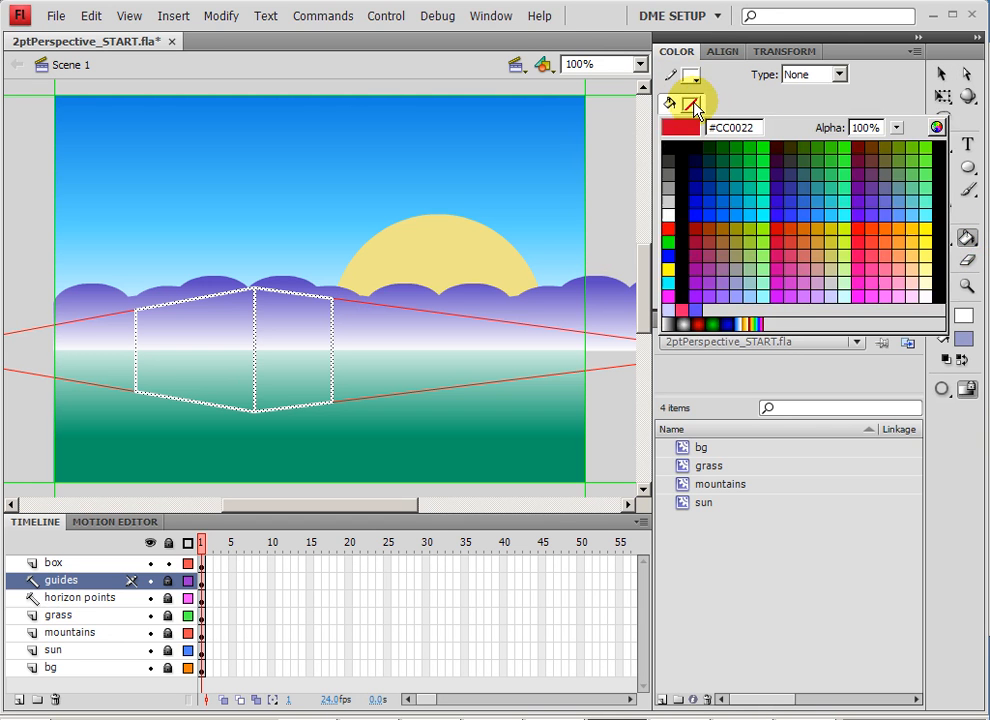
click(736, 282)
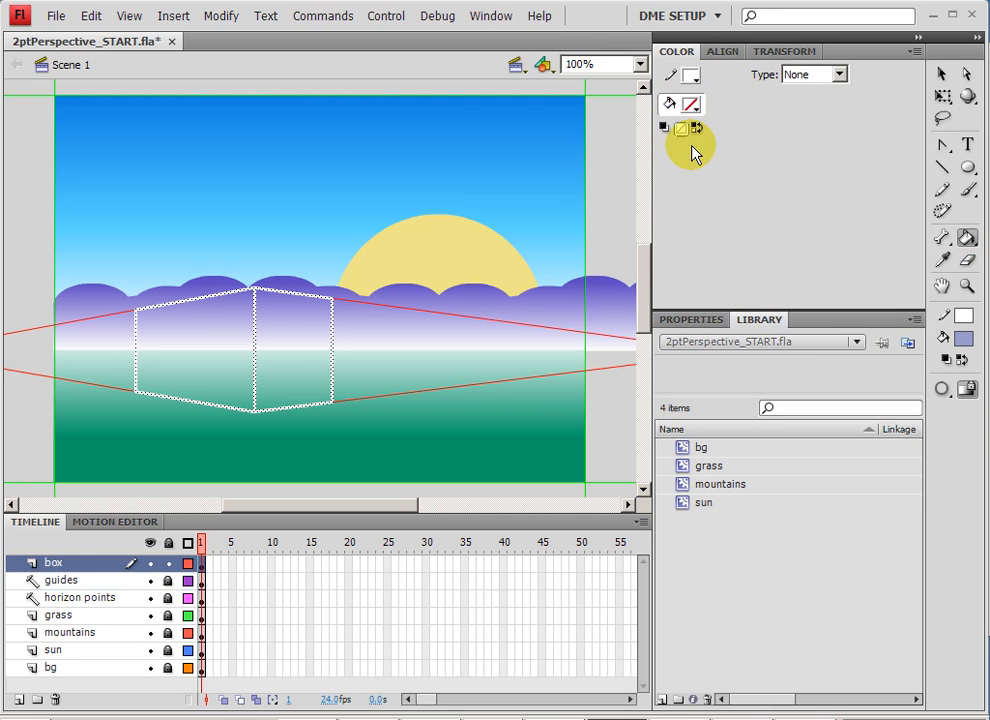
click(298, 334)
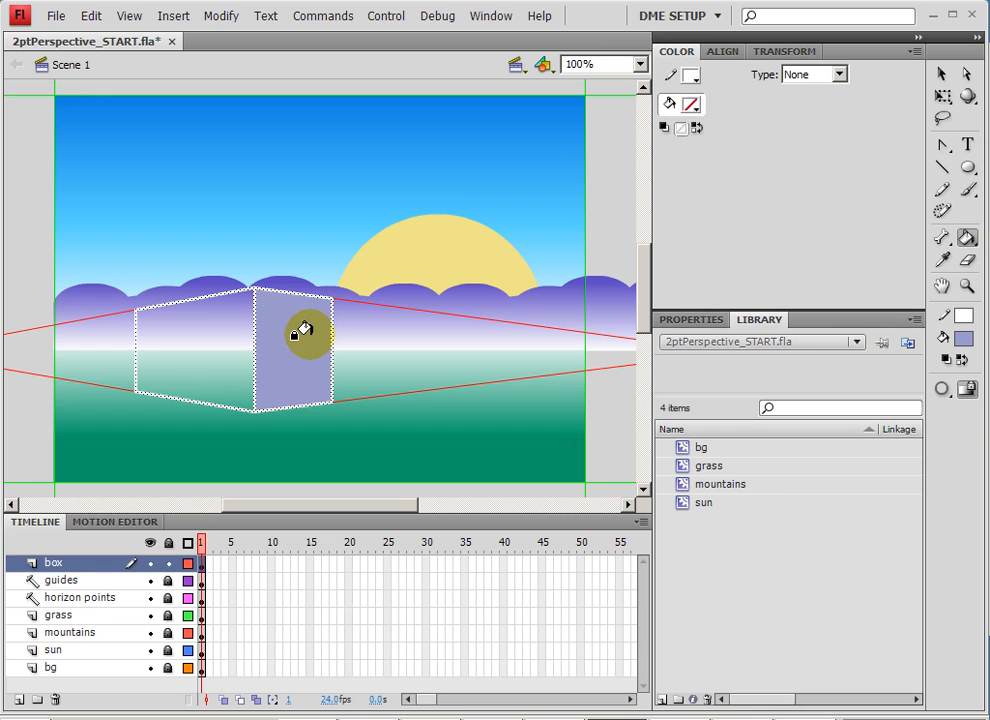
click(229, 331)
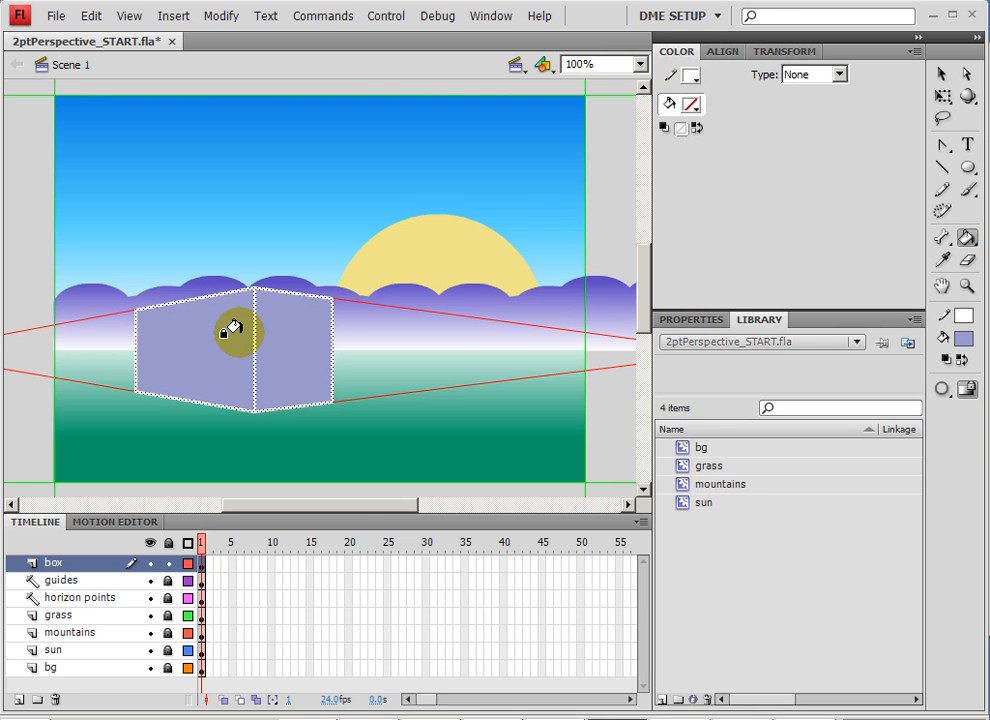
- Darken the fill of the box's left face to #7C7DBE
ctrl+click(234, 332)
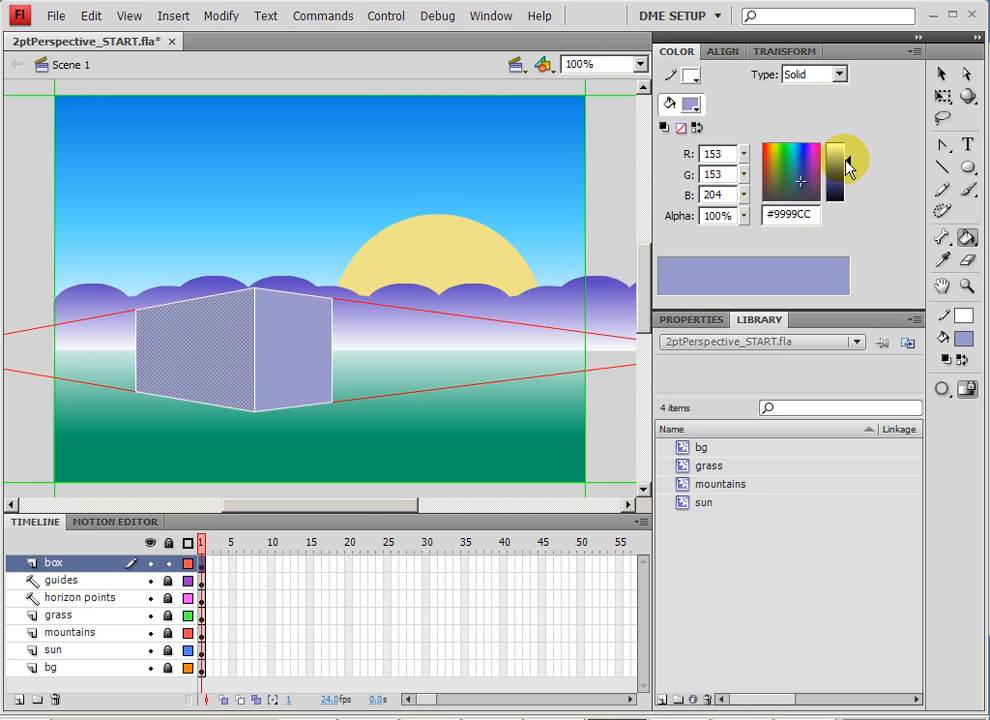
mouse_move(847, 162)
mouse_down()
mouse_move(848, 176)
mouse_move(849, 166)
mouse_up()
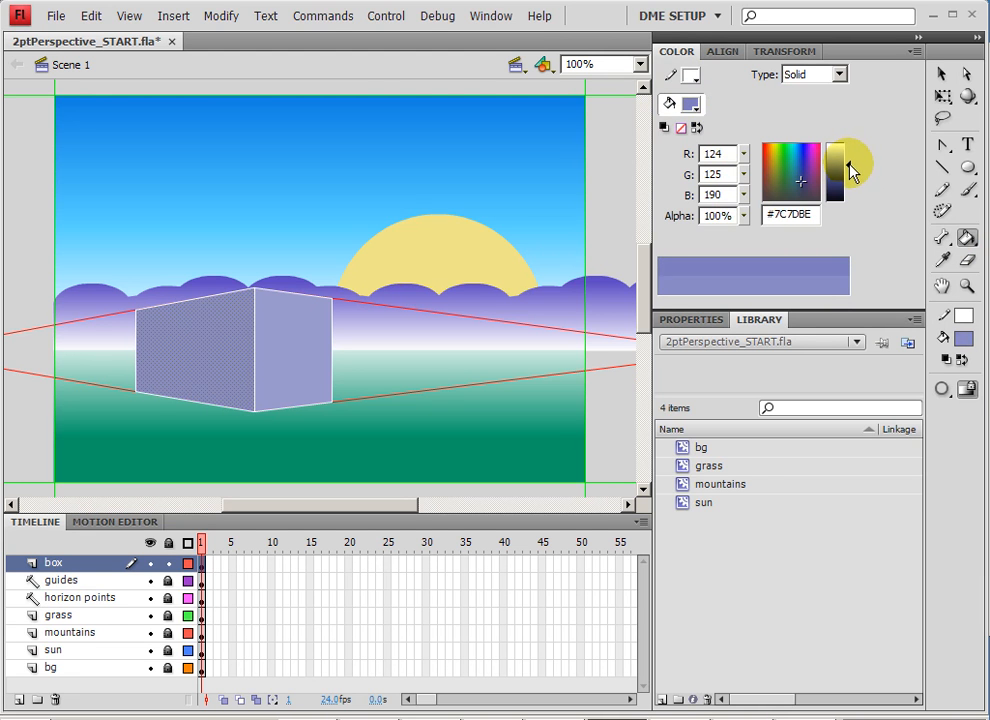
click(390, 258)
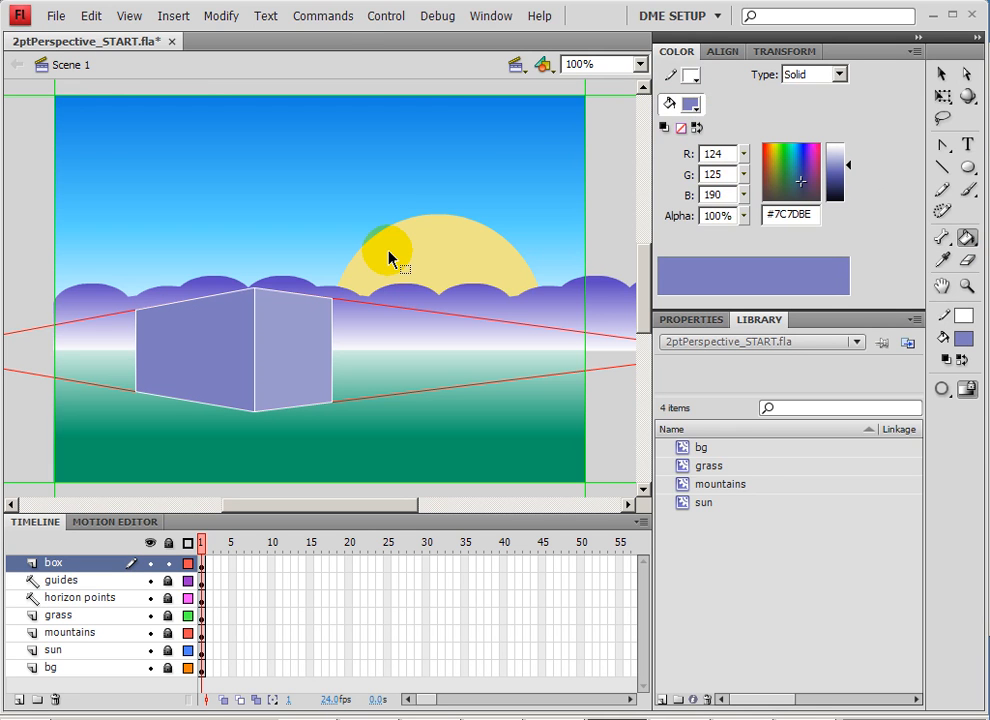
- Convert the whole box, including its outline and both fills, to a movie clip symbol named box
click(941, 74)
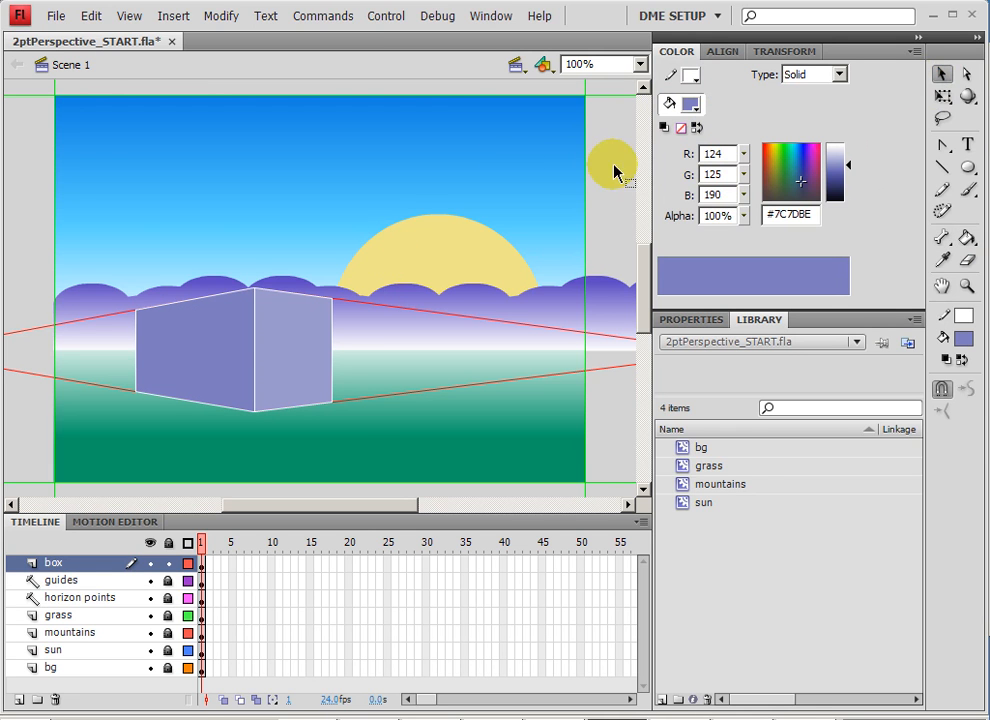
drag(97, 249, 368, 445)
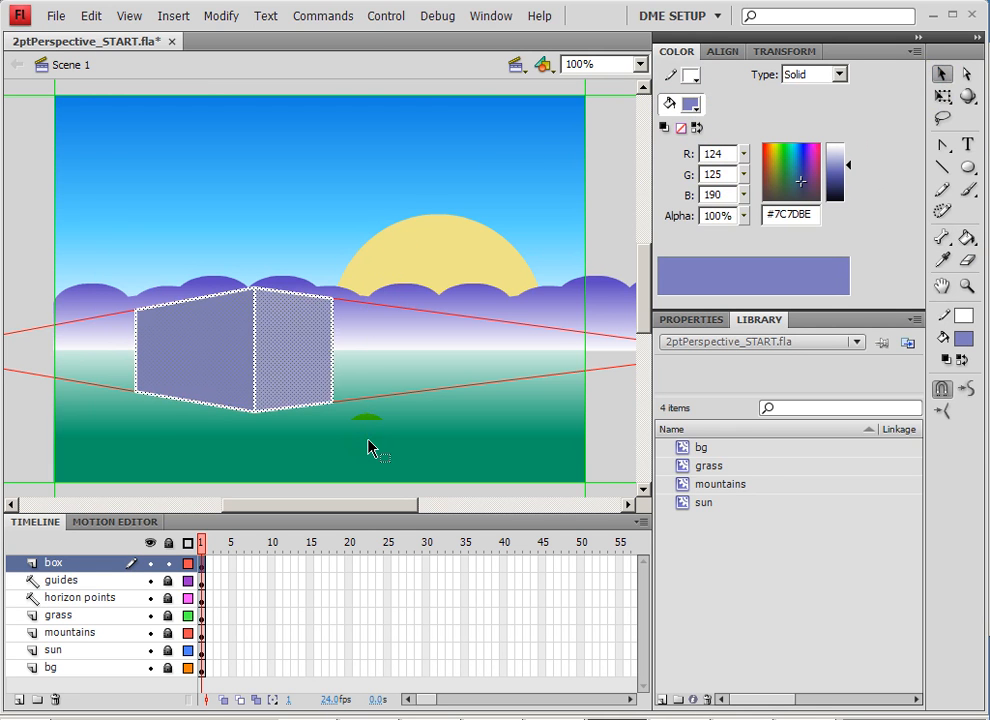
key(F8)
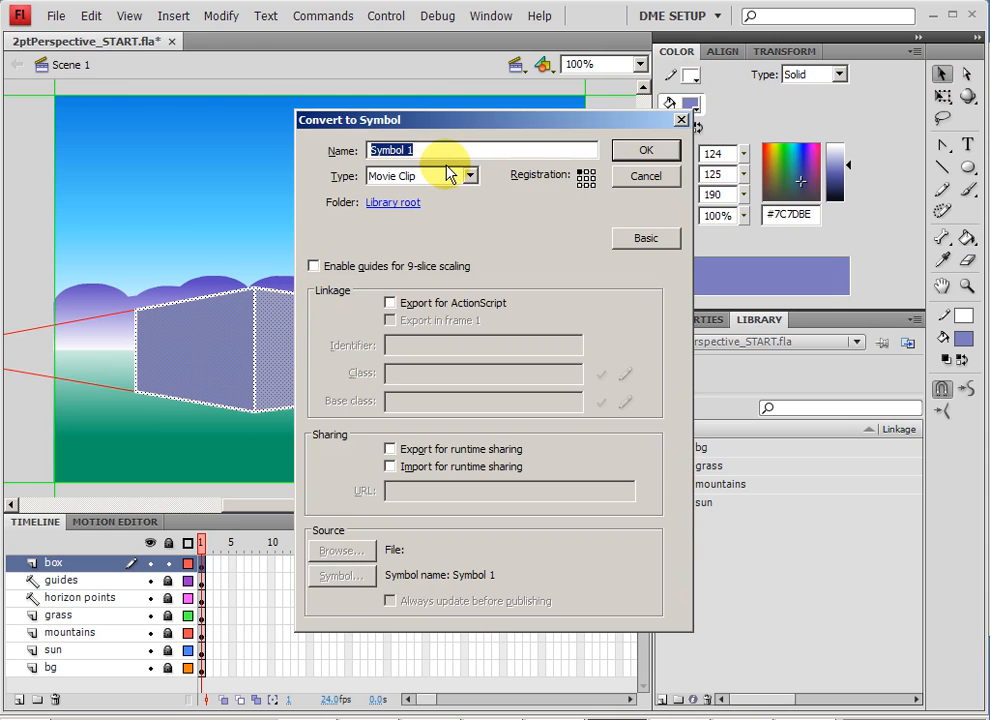
text(box)
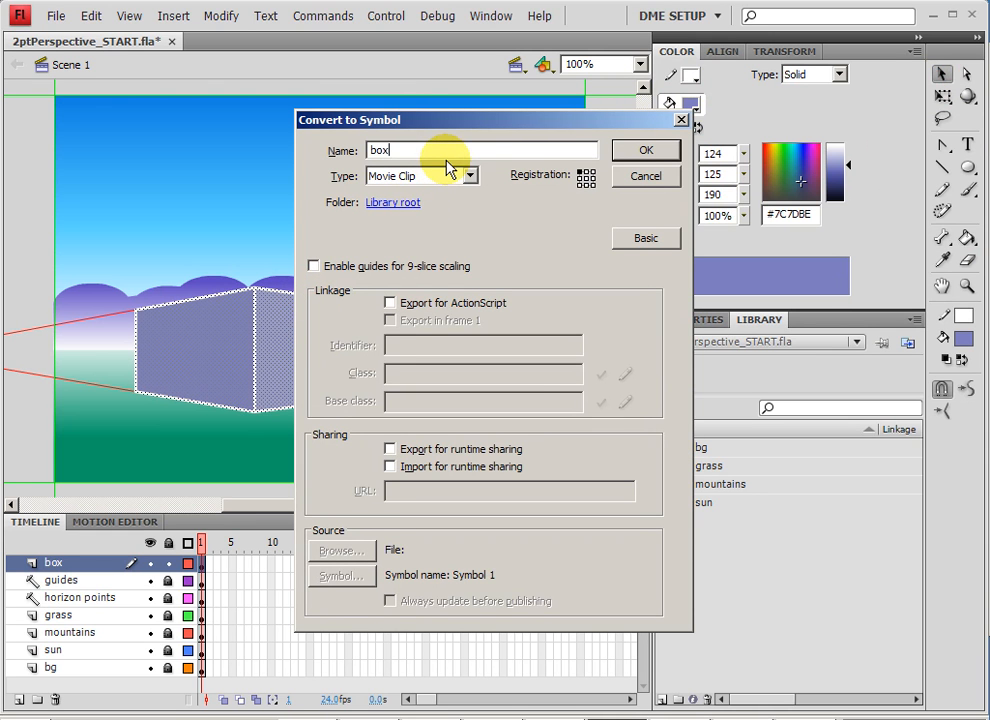
click(647, 152)
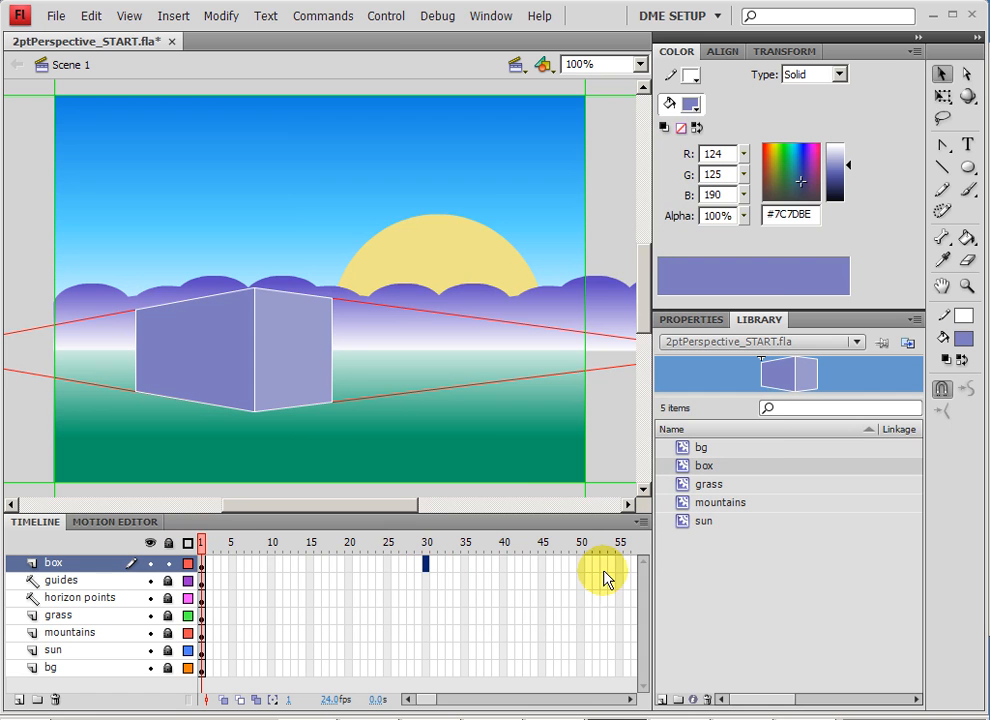
- Extend all layers to frame 50 and add a keyframe at frame 30 on the box layer
drag(582, 566, 582, 678)
right_click(582, 678)
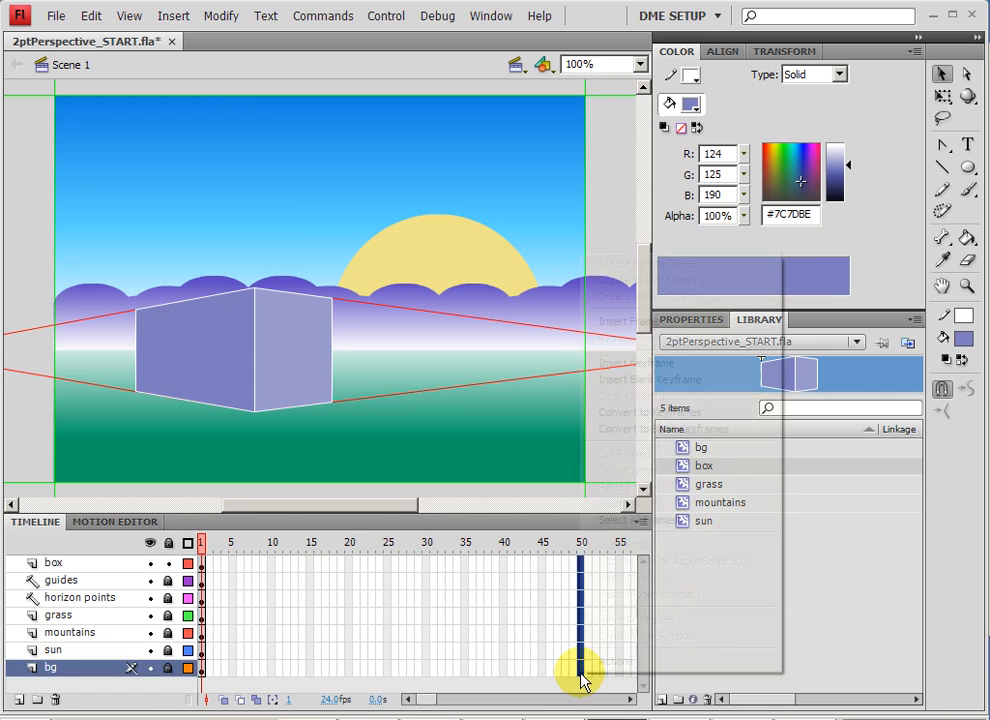
click(632, 325)
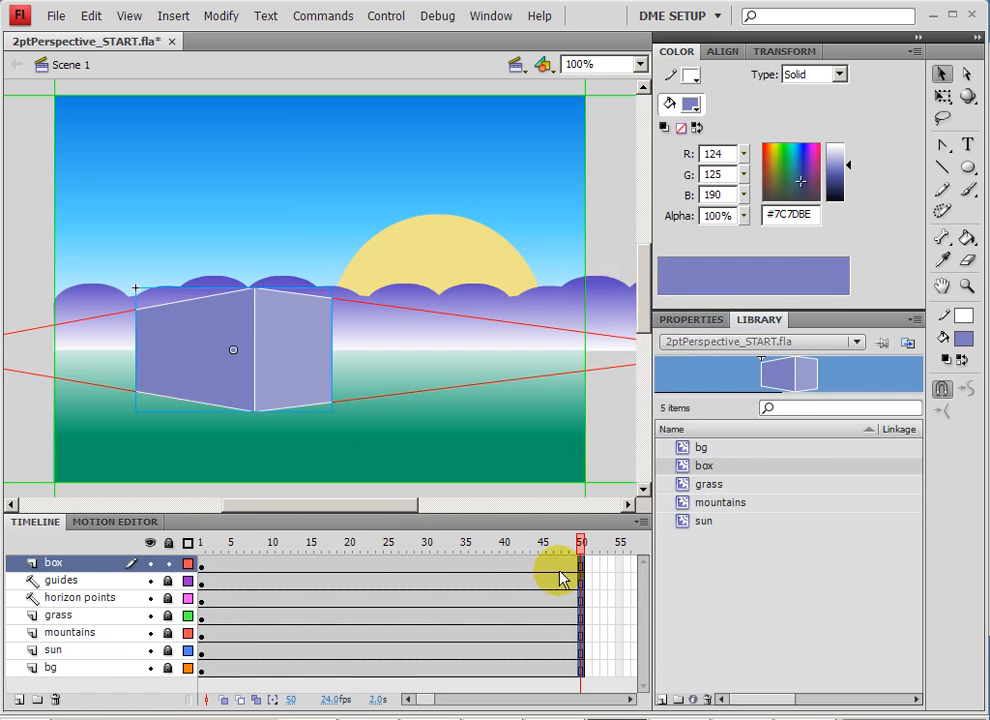
click(203, 566)
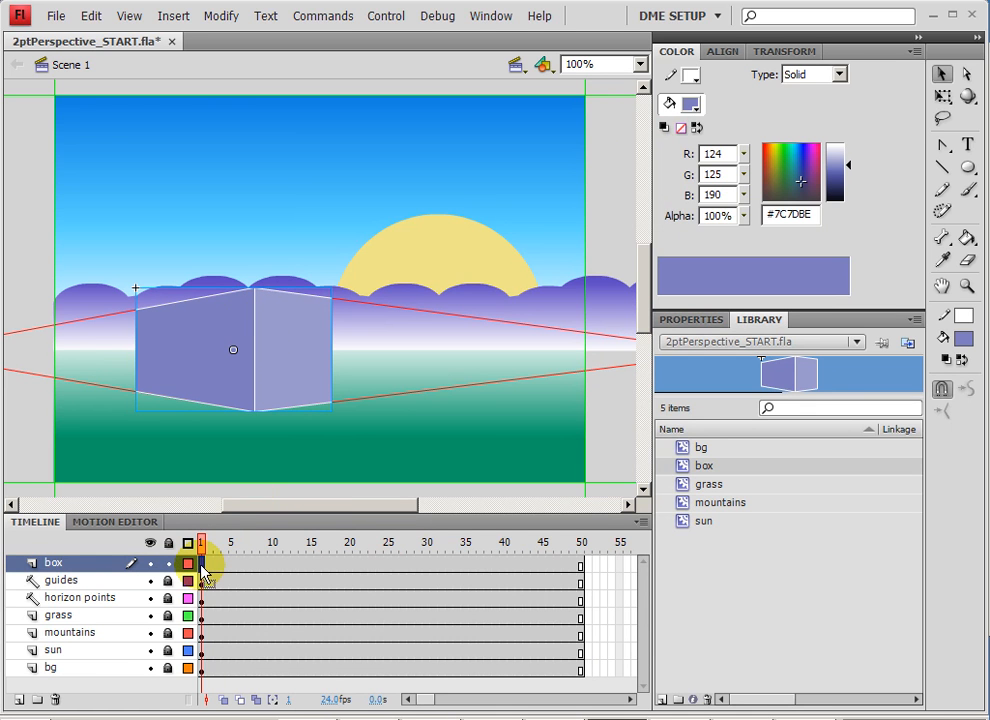
mouse_move(202, 563)
mouse_down()
mouse_move(434, 562)
mouse_move(426, 566)
mouse_up()
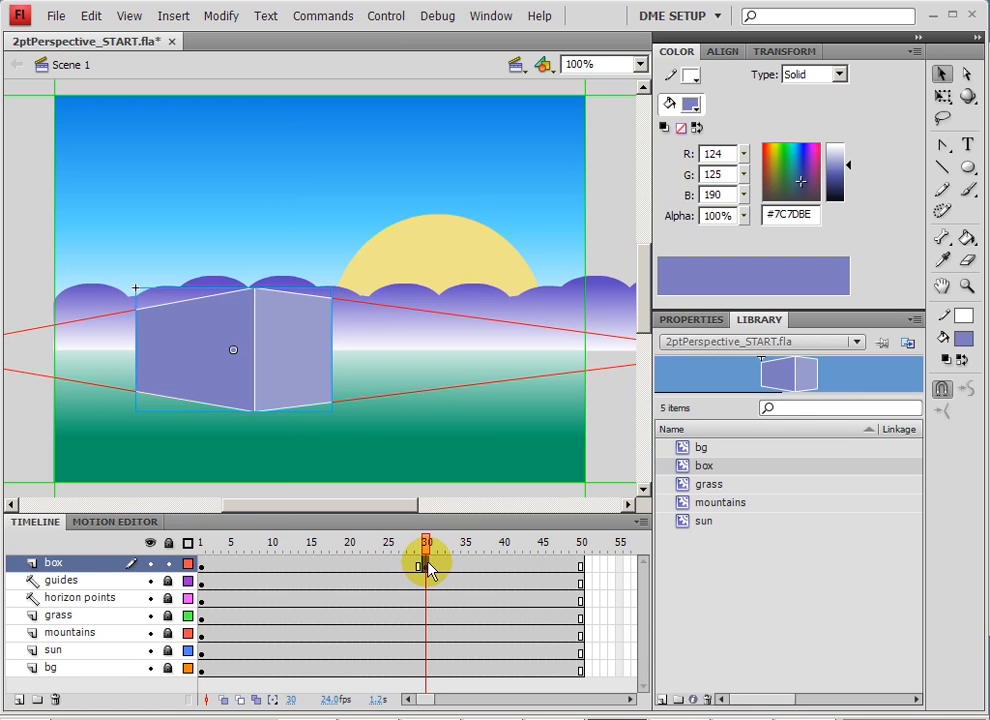
- At frame 1, move the box off the stage toward the left vanishing point and scale it down to fit between the red guide lines
click(205, 572)
drag(190, 380, 482, 371)
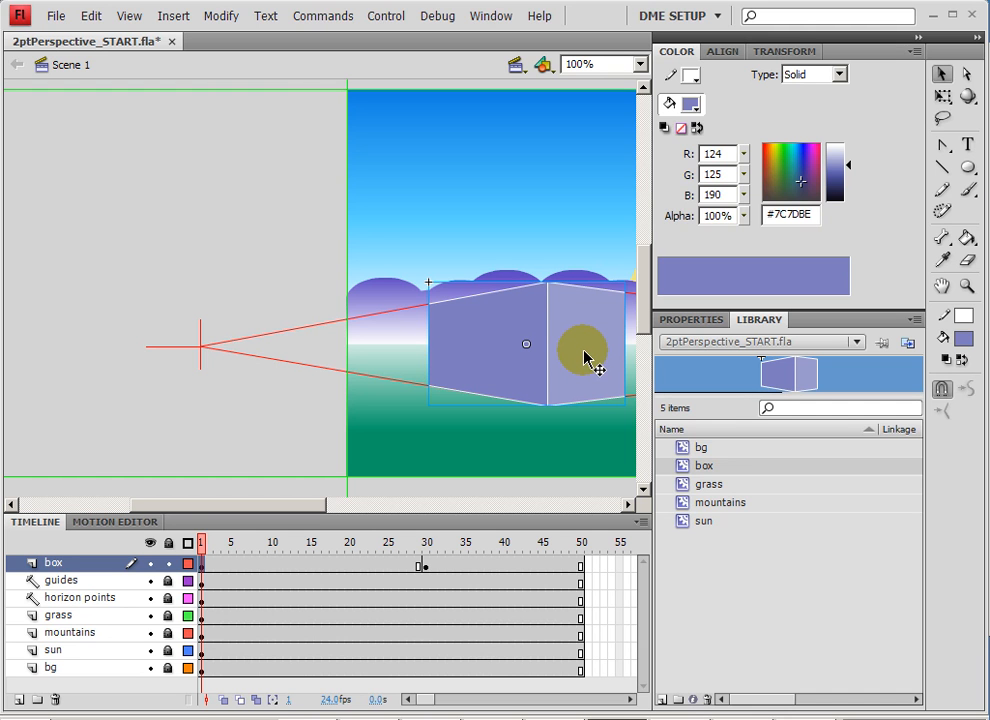
drag(578, 356, 347, 354)
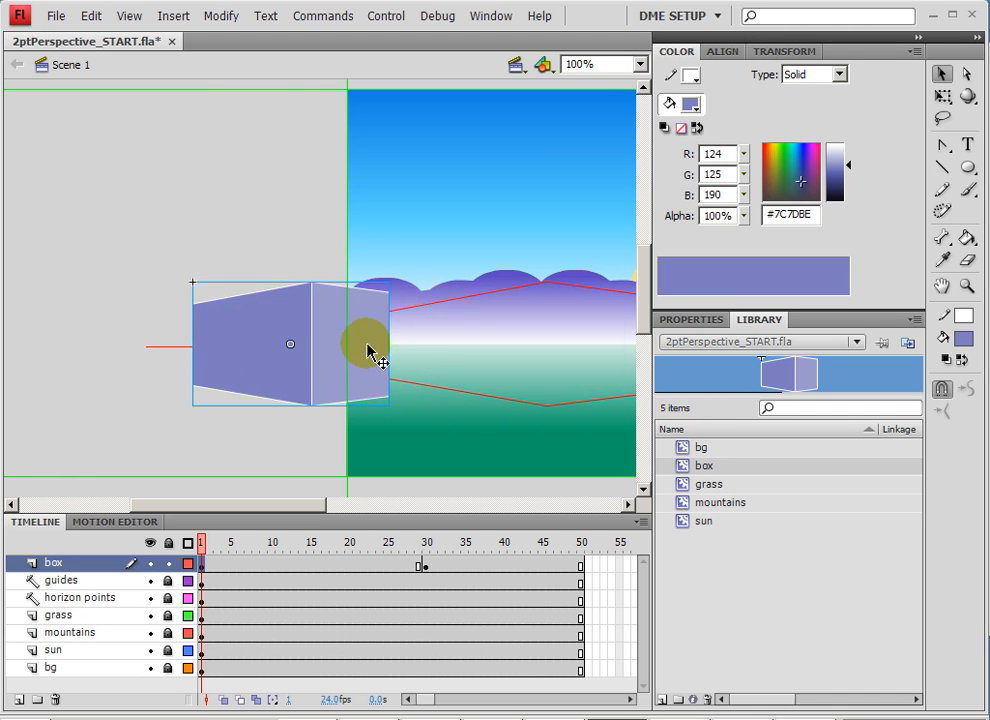
key(q)
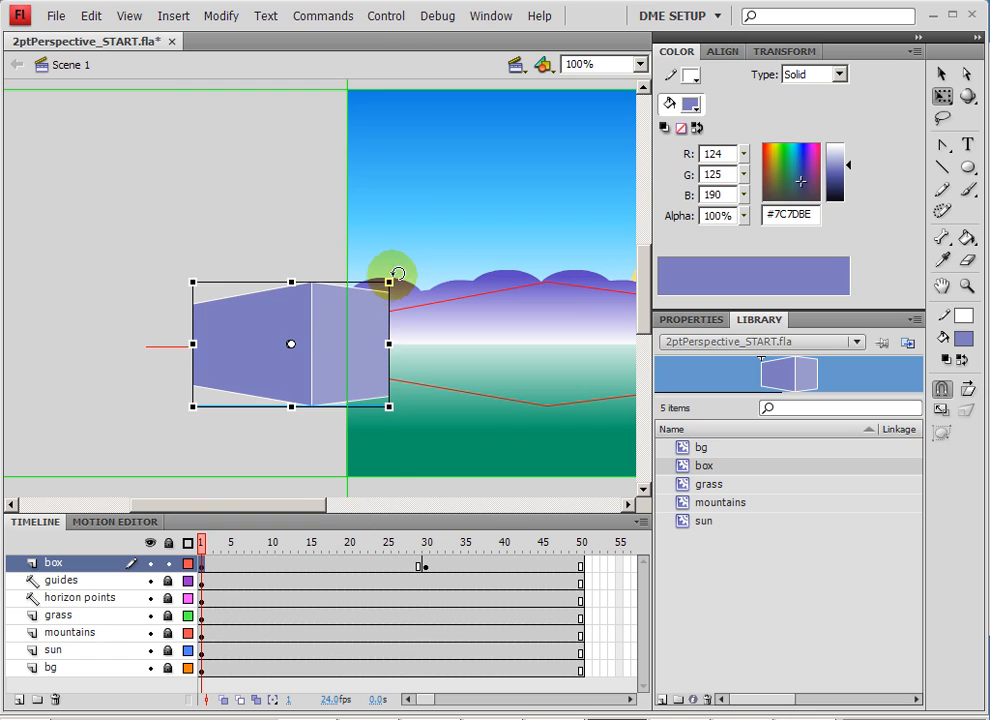
drag(389, 281, 319, 300)
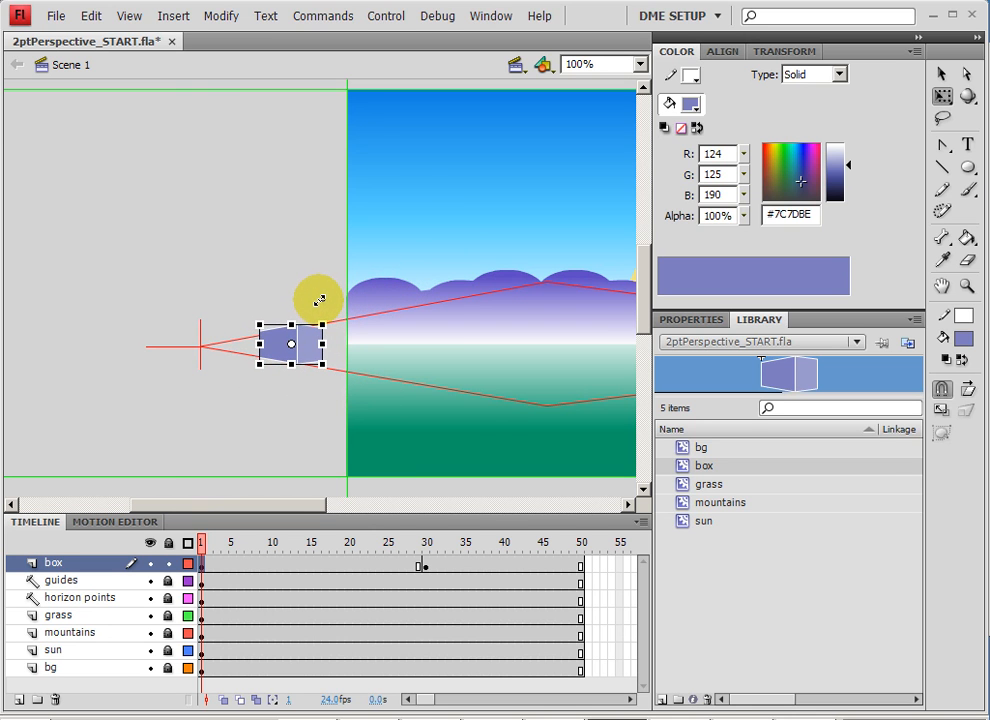
key(ctrl+=)
key(ctrl+=)
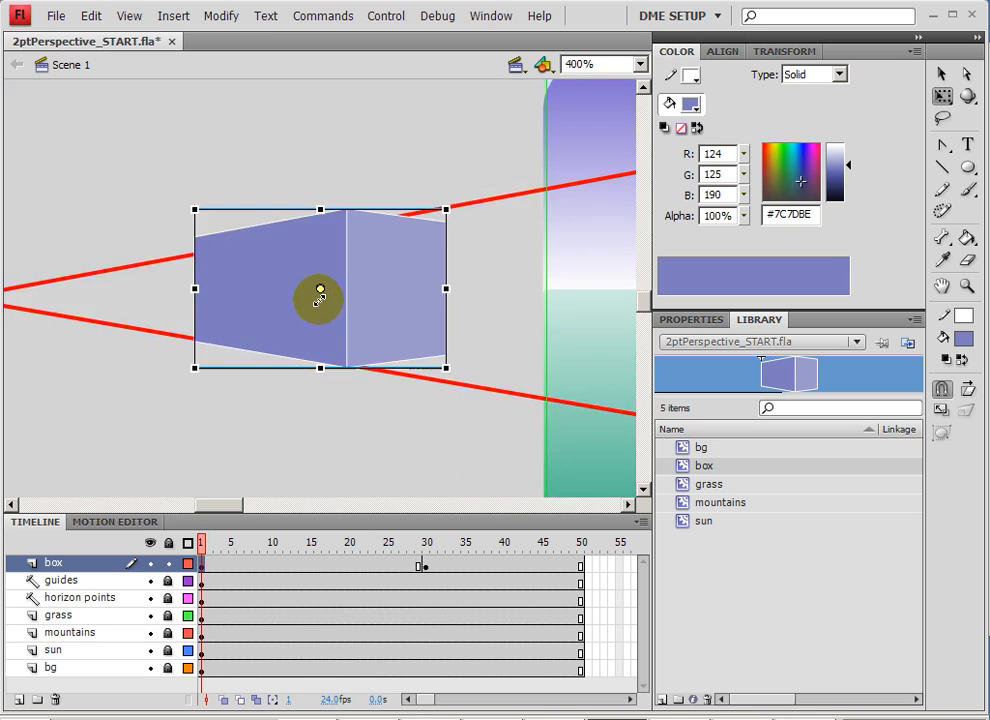
drag(446, 209, 427, 210)
drag(278, 285, 252, 286)
key(ctrl+minus)
key(ctrl+minus)
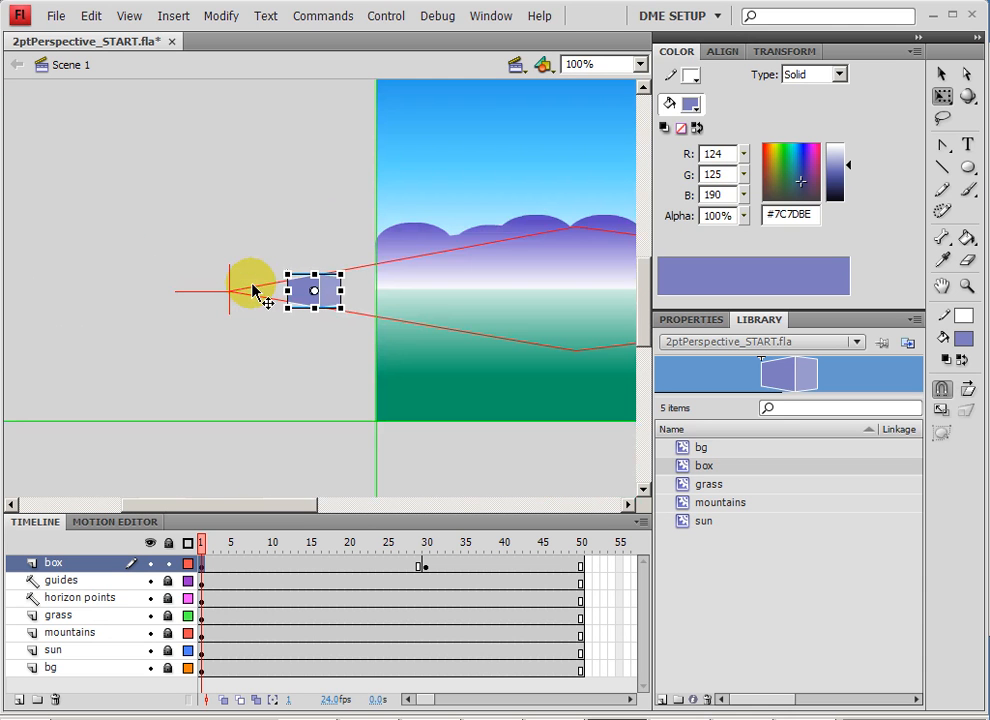
- Create a classic tween on the box layer between frames 1 and 30, and scrub through the timeline to preview it
right_click(337, 565)
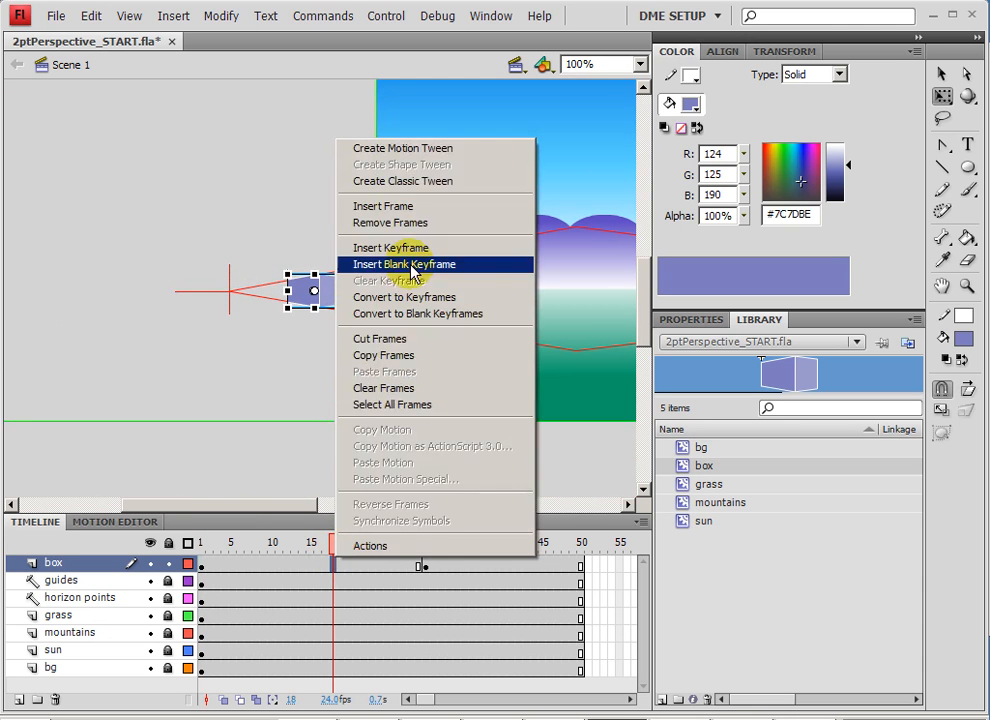
click(412, 119)
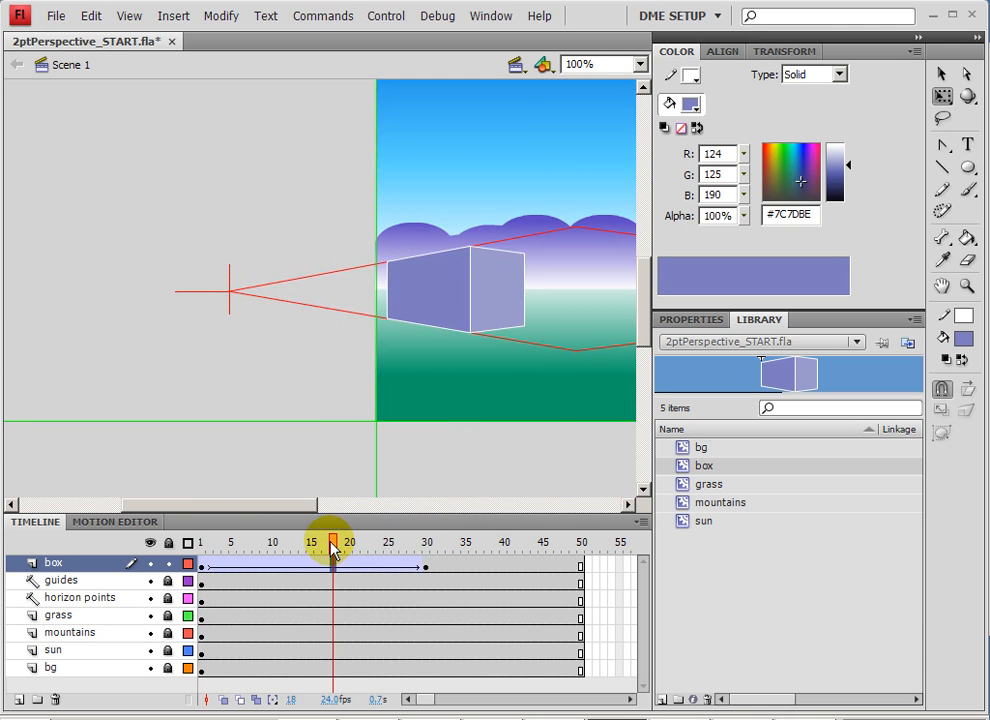
drag(331, 548, 491, 557)
drag(533, 474, 166, 456)
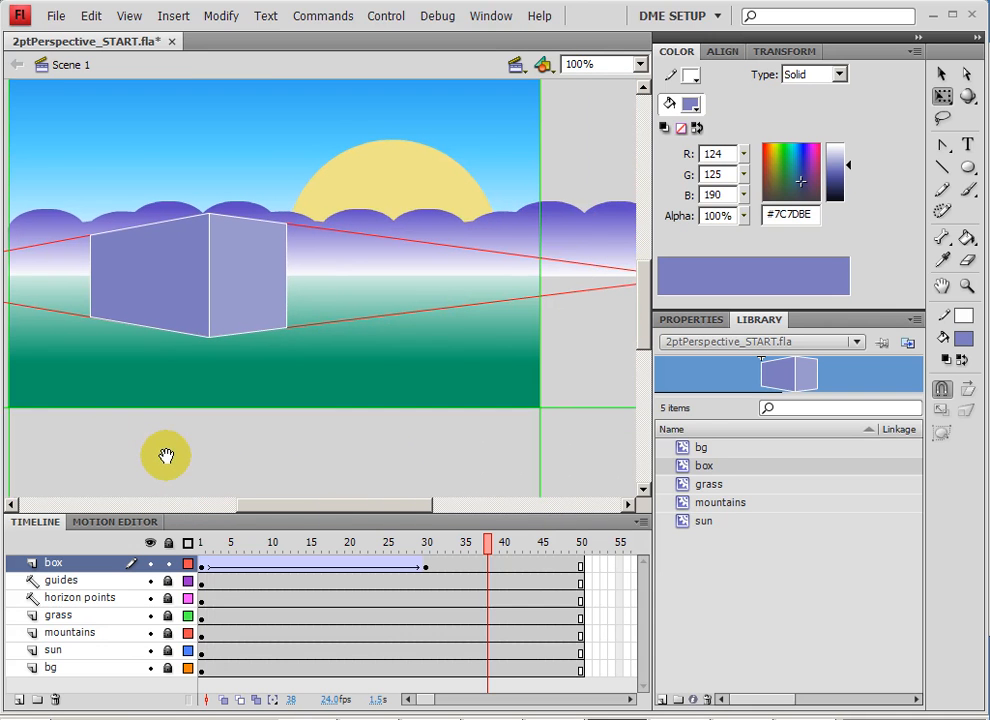
- Add a keyframe at frame 50 on the box layer, then move the box off the stage toward the right vanishing point and shrink it
click(428, 567)
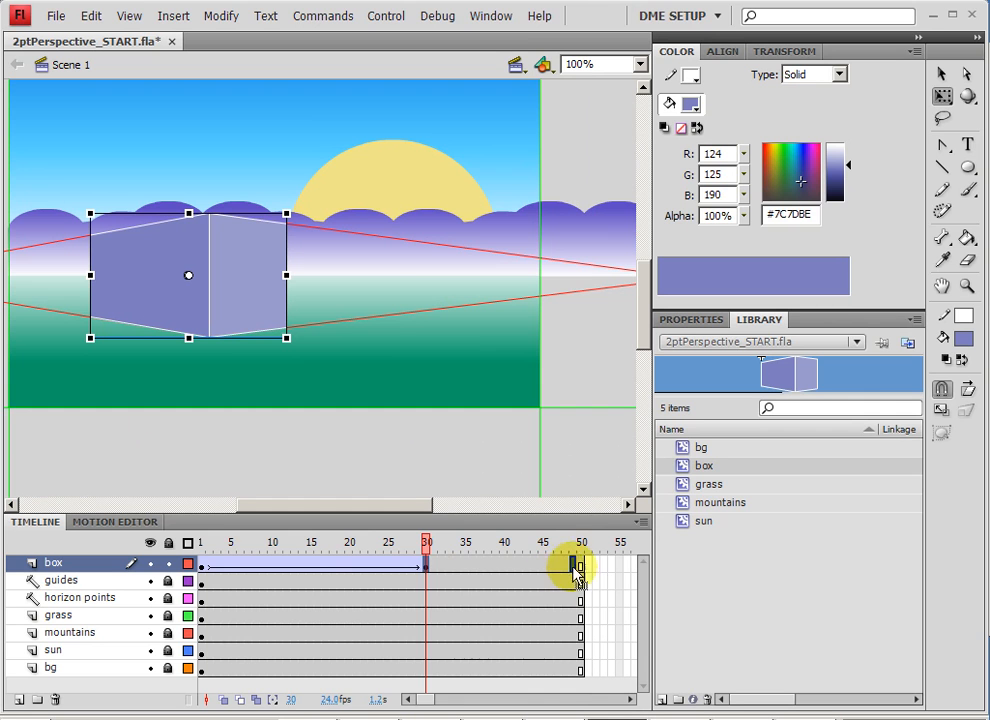
click(578, 567)
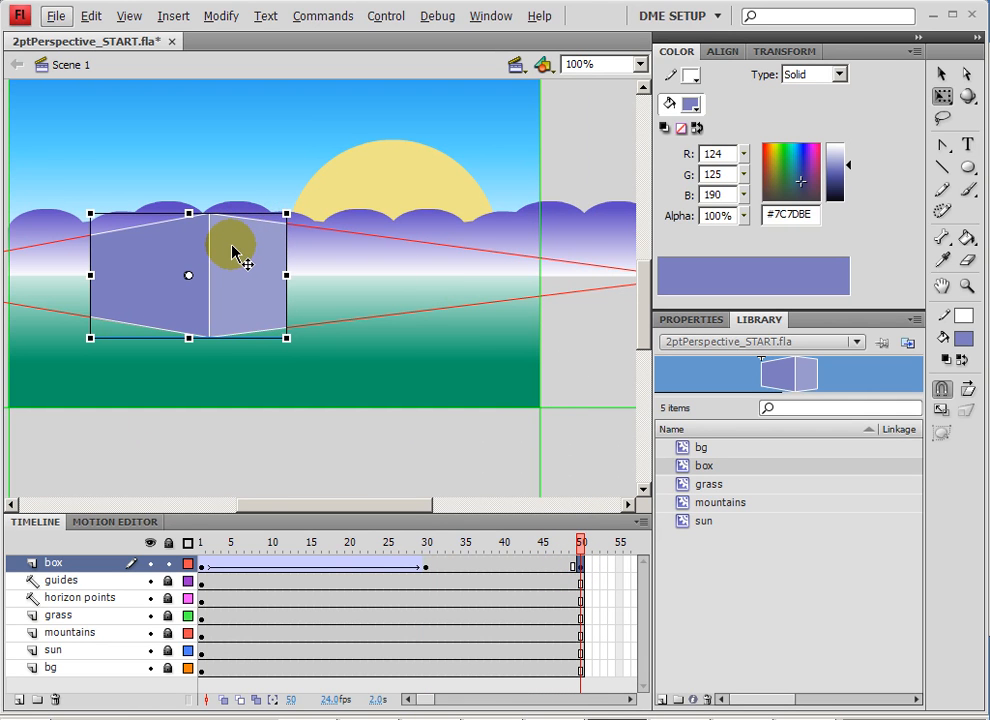
drag(232, 252, 620, 252)
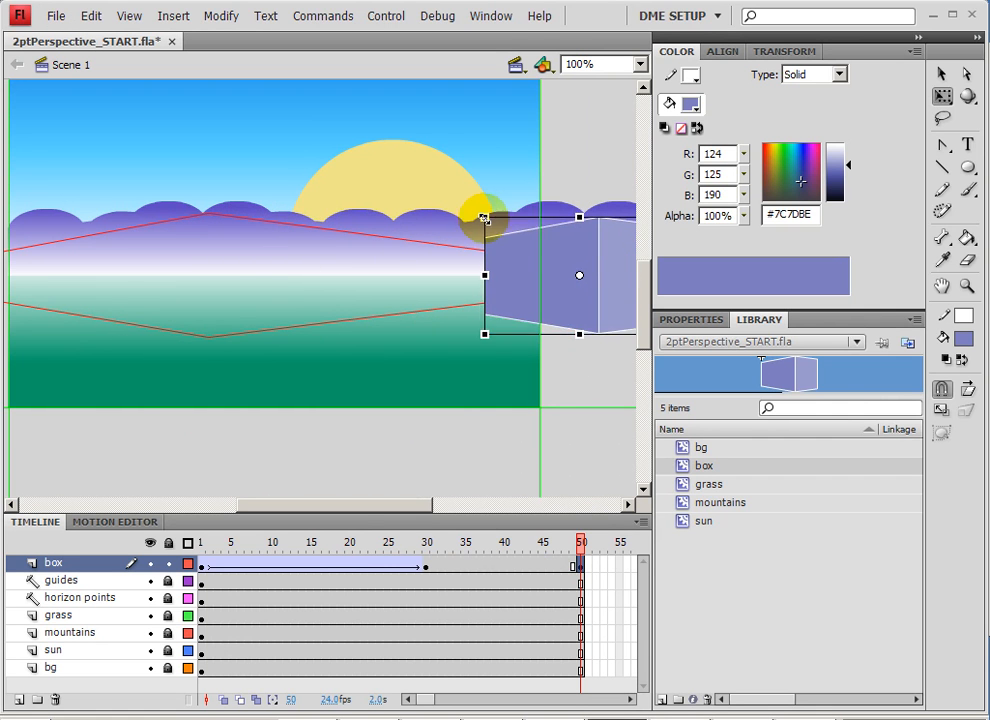
drag(480, 214, 540, 260)
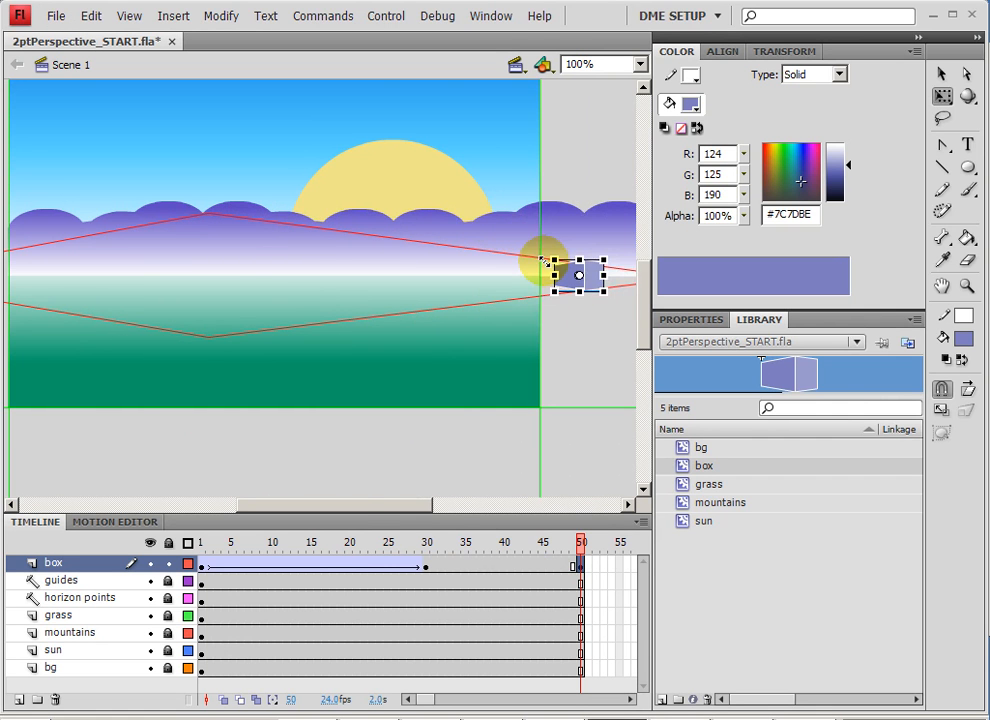
- Fine-tune the box's scale and position at frame 50 so its corners fit between the converging red guide lines
key(ctrl+4)
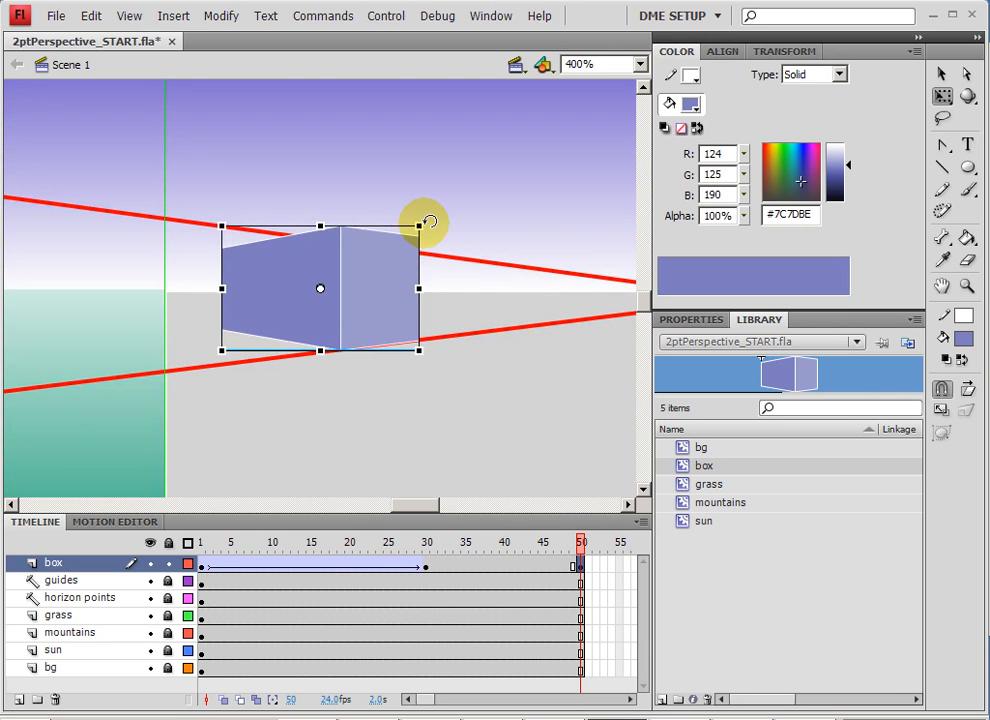
drag(418, 225, 409, 225)
drag(382, 281, 353, 289)
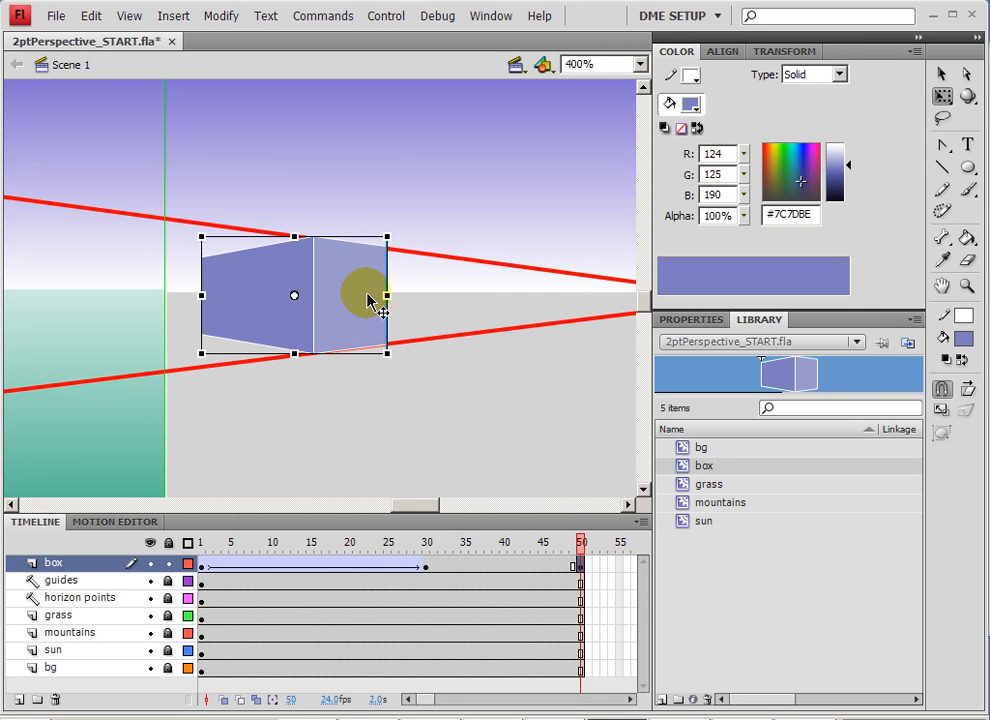
click(463, 404)
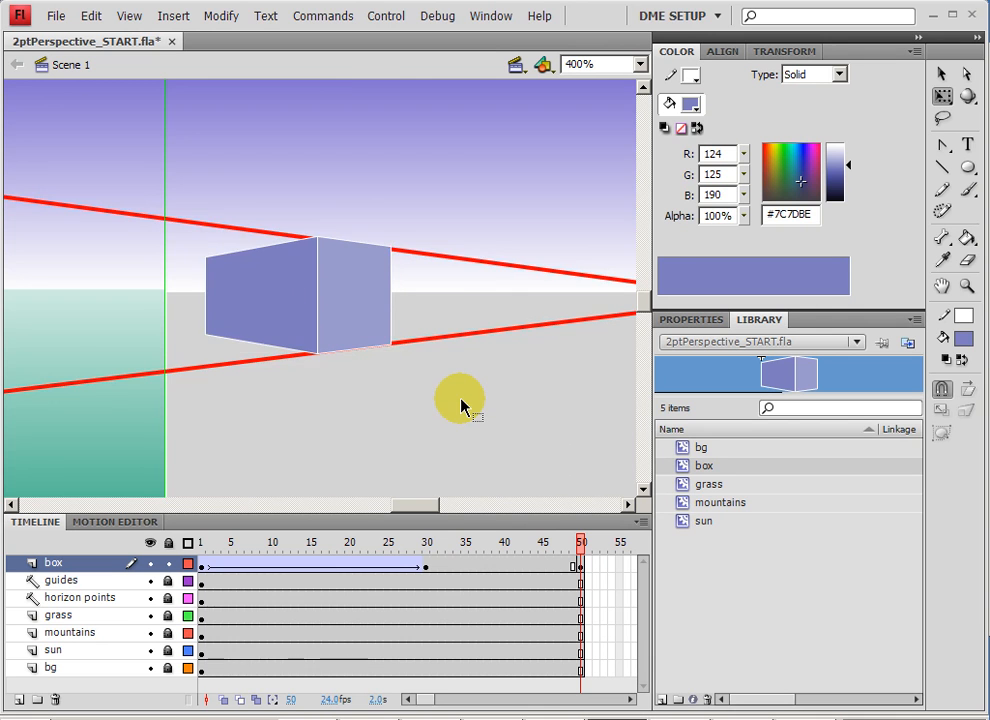
- Create a classic tween on the box layer between frames 30 and 50, and scrub back to frame 1 to preview the motion
key(ctrl+minus)
key(ctrl+minus)
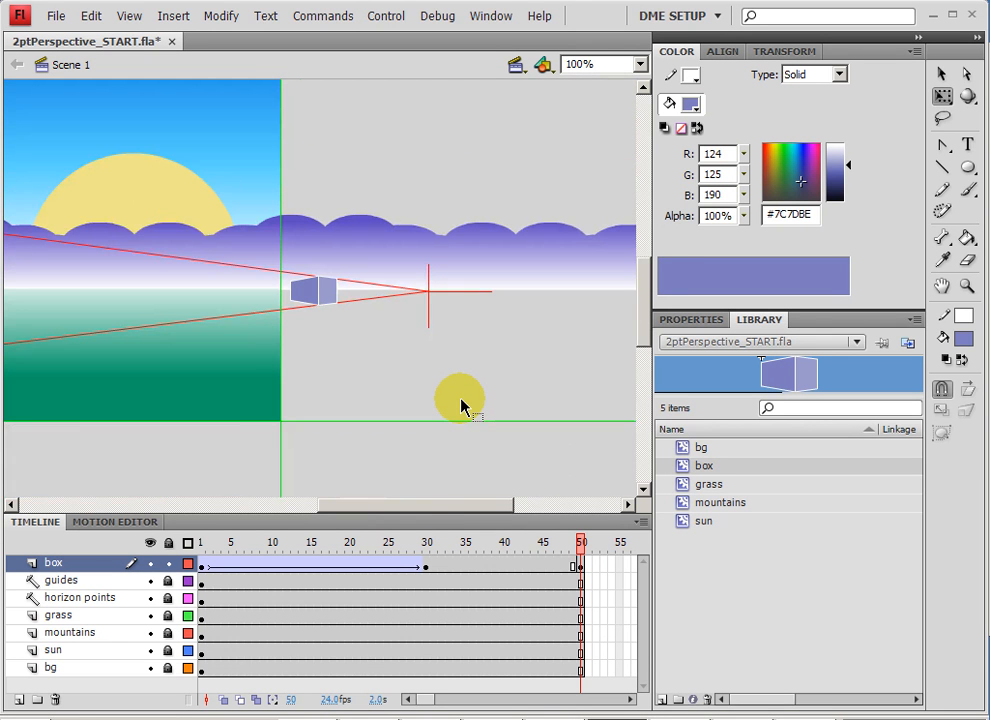
key(ctrl+minus)
right_click(466, 563)
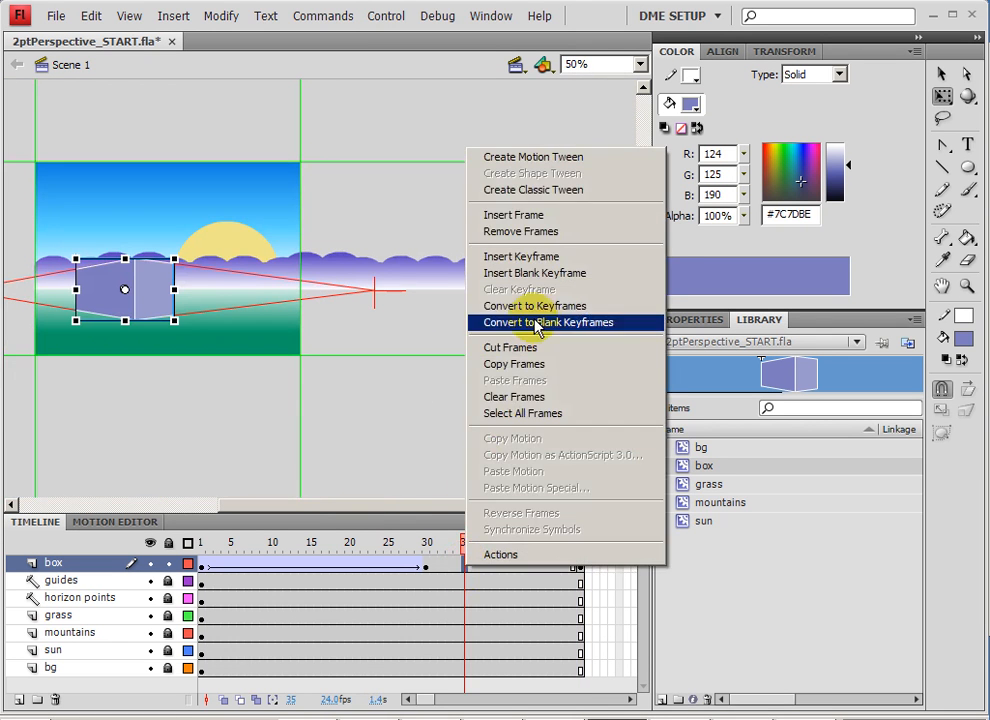
click(540, 189)
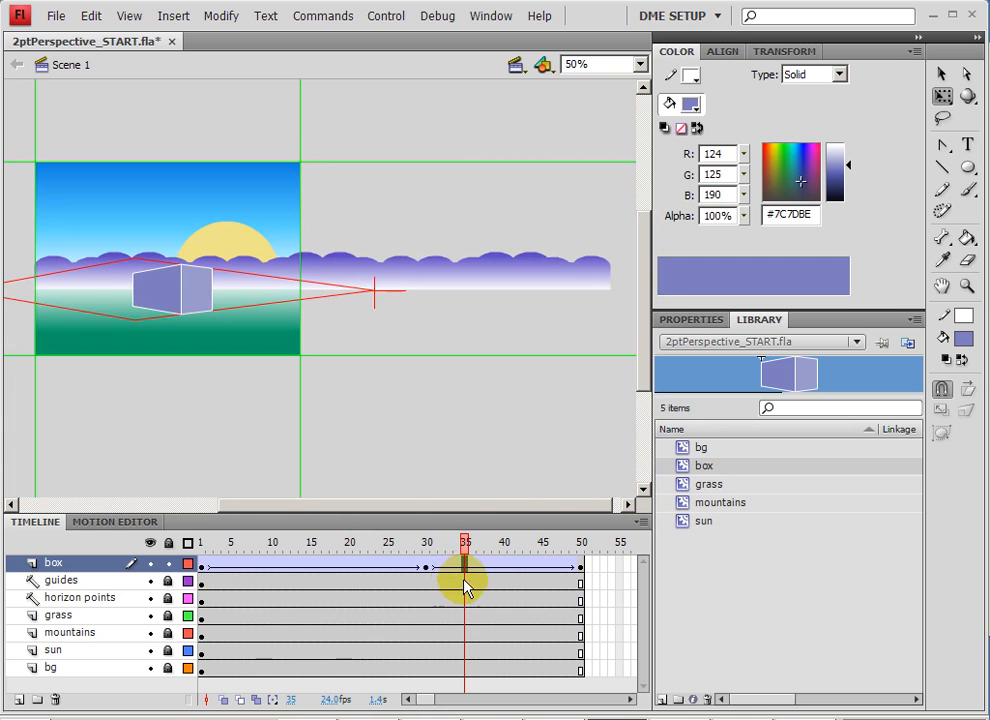
drag(462, 552, 145, 492)
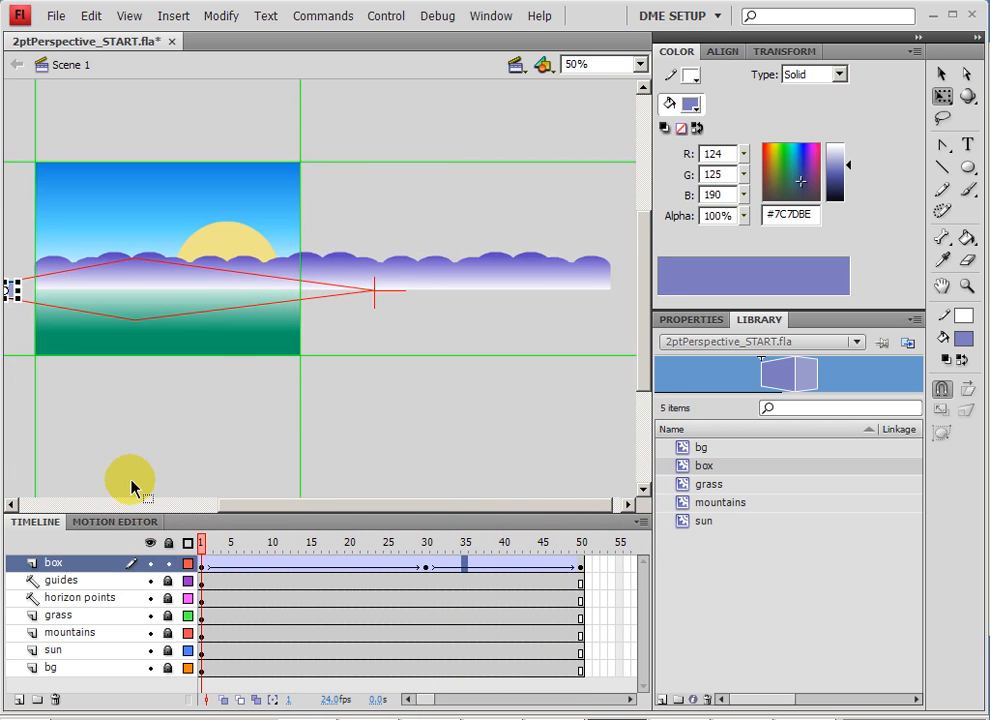
drag(228, 418, 380, 380)
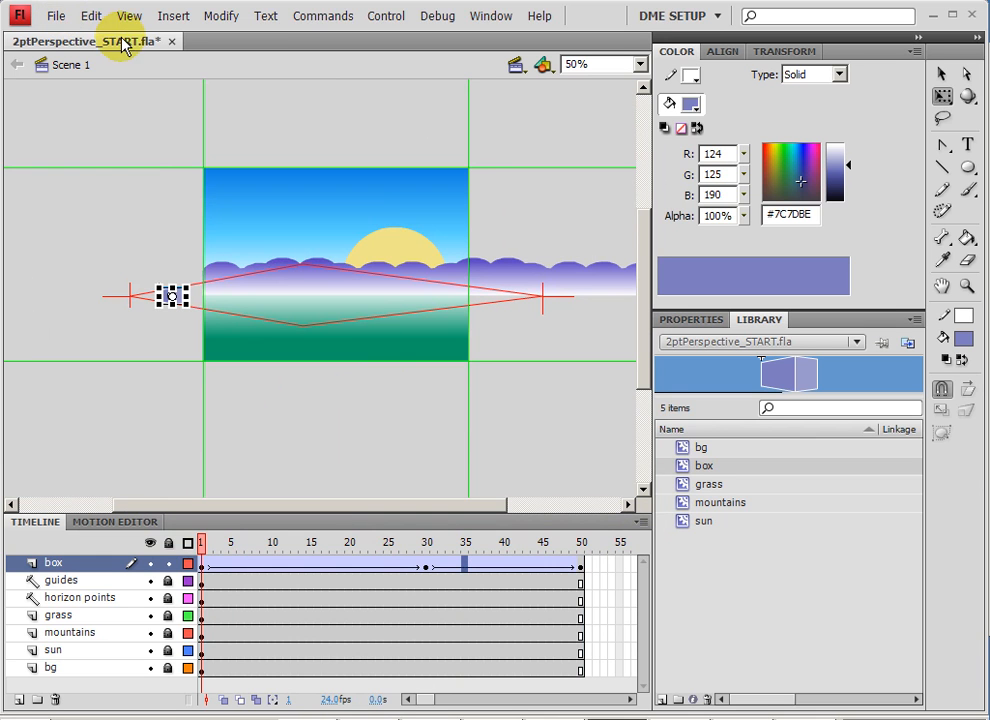
drag(138, 150, 293, 244)
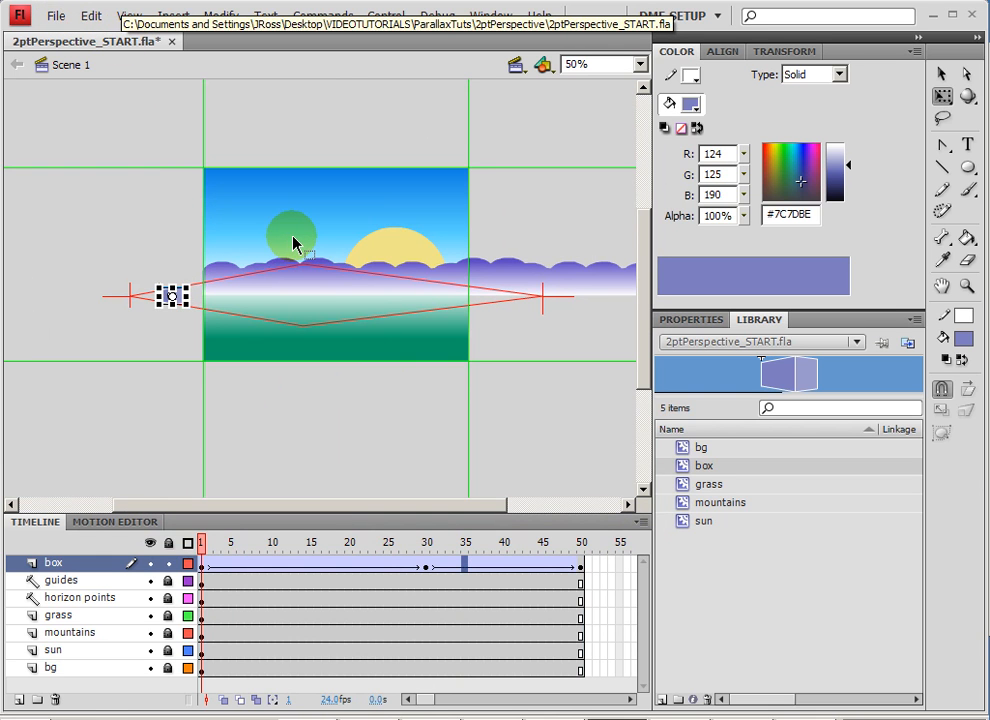